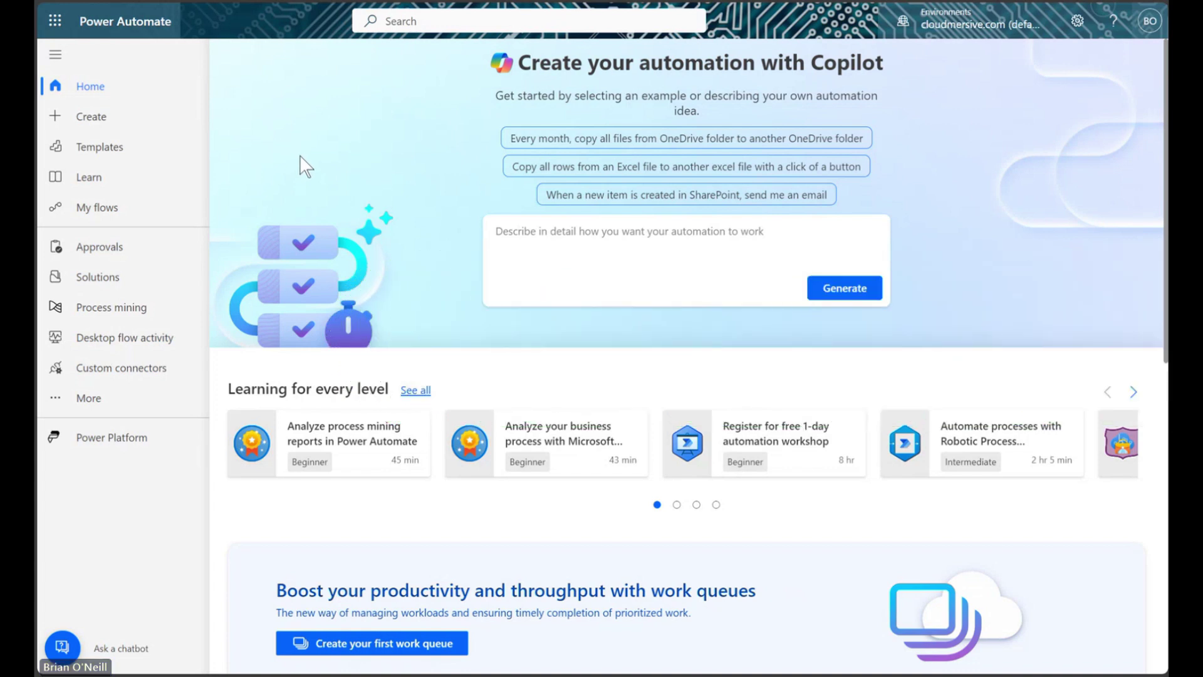
- Create a manually triggered instant flow with a OneDrive Get file content step reading /Sample Files/DOCX Folder/new headers.docx
left_click(143, 119)
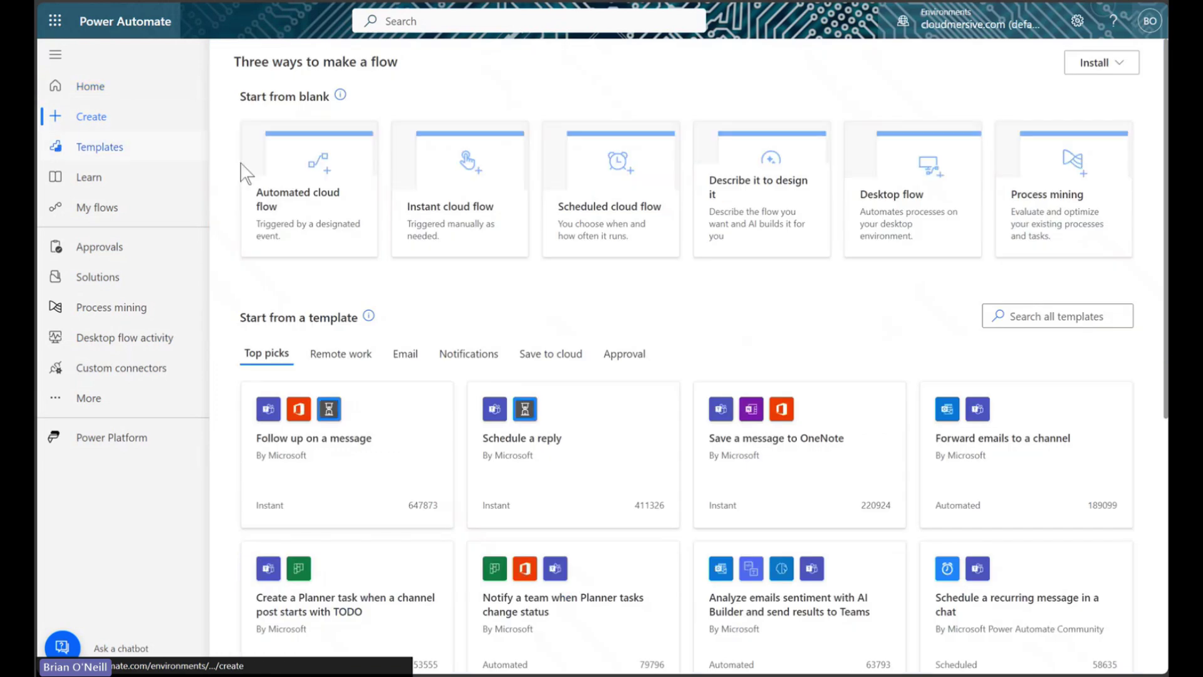
left_click(464, 229)
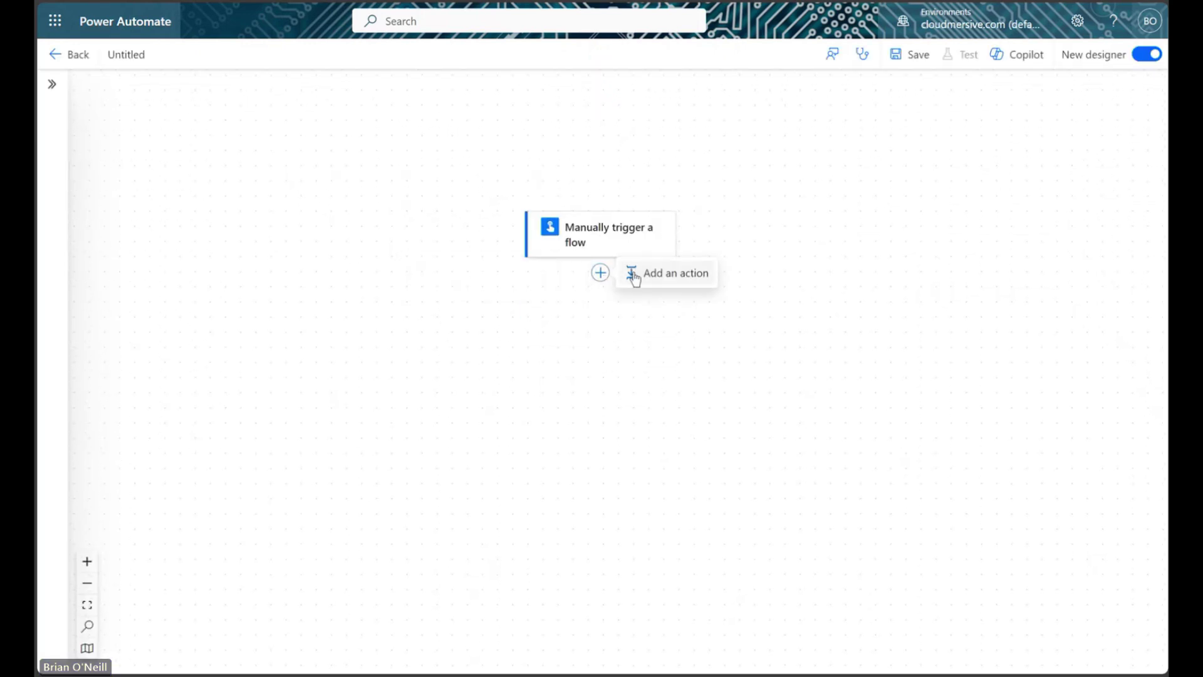
left_click(664, 276)
type("get ")
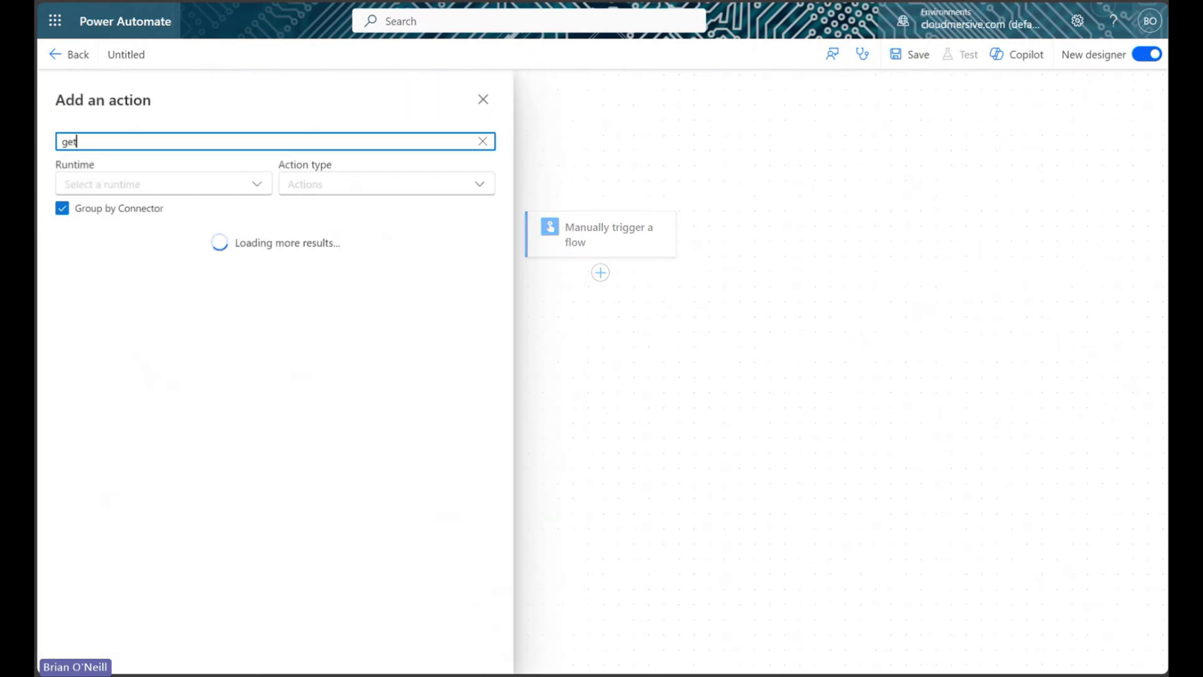
type("file content")
left_click(282, 294)
left_click(484, 211)
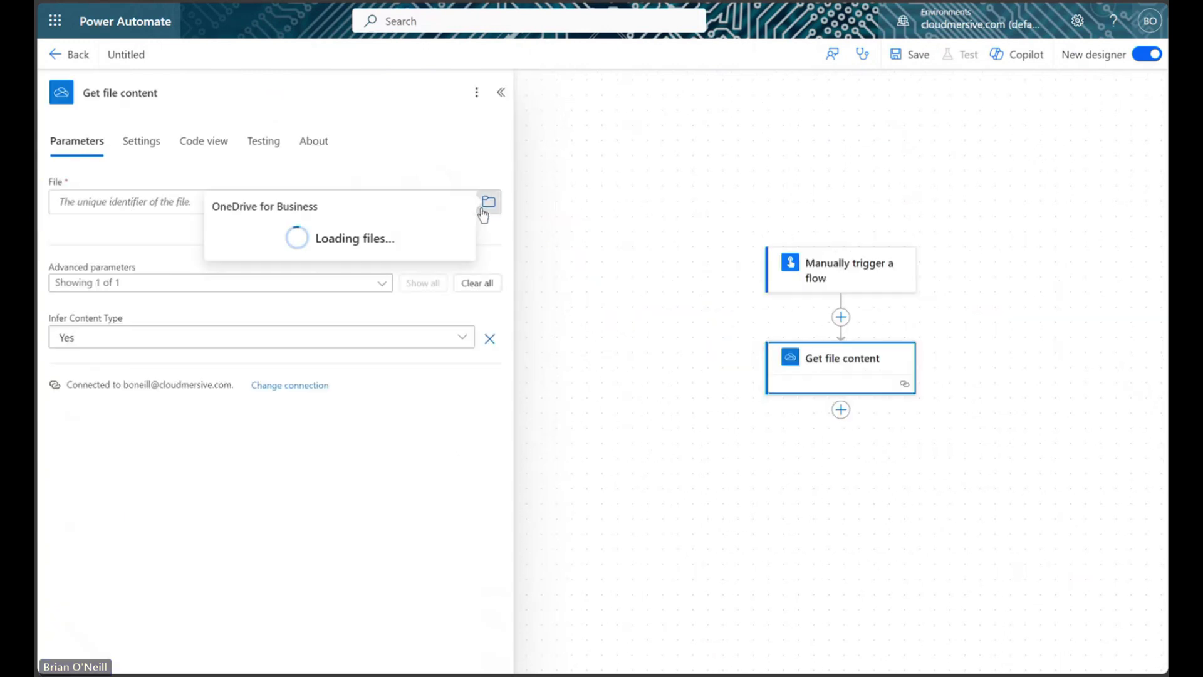
left_click(359, 233)
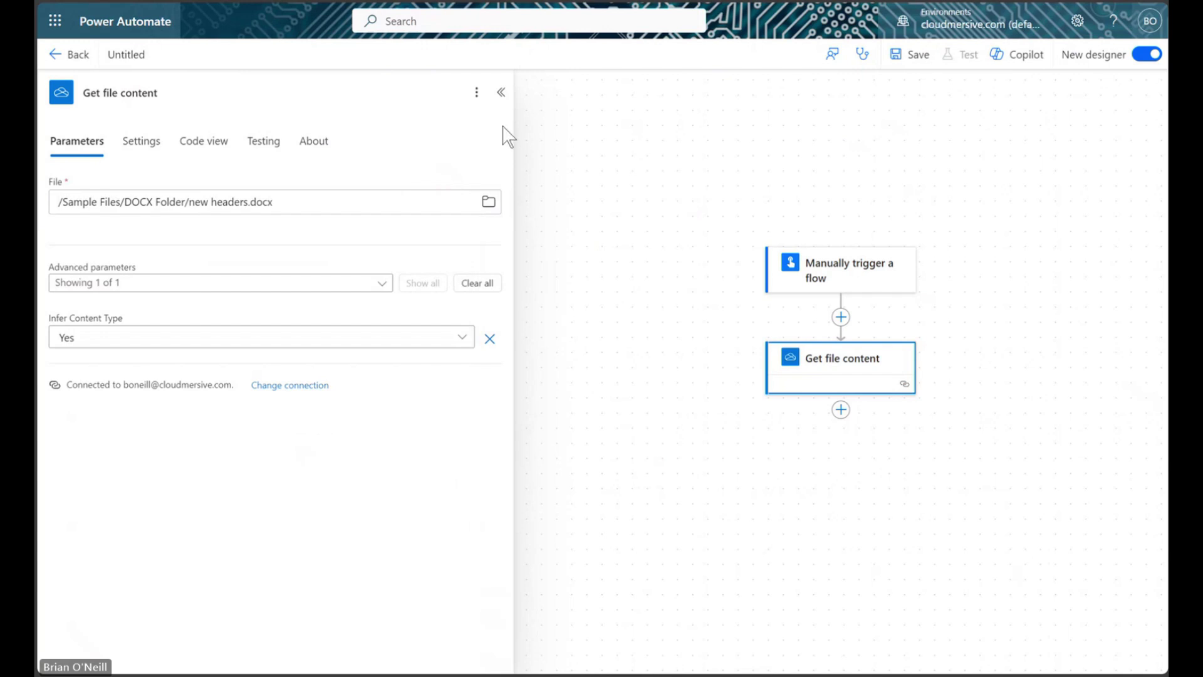
left_click(502, 95)
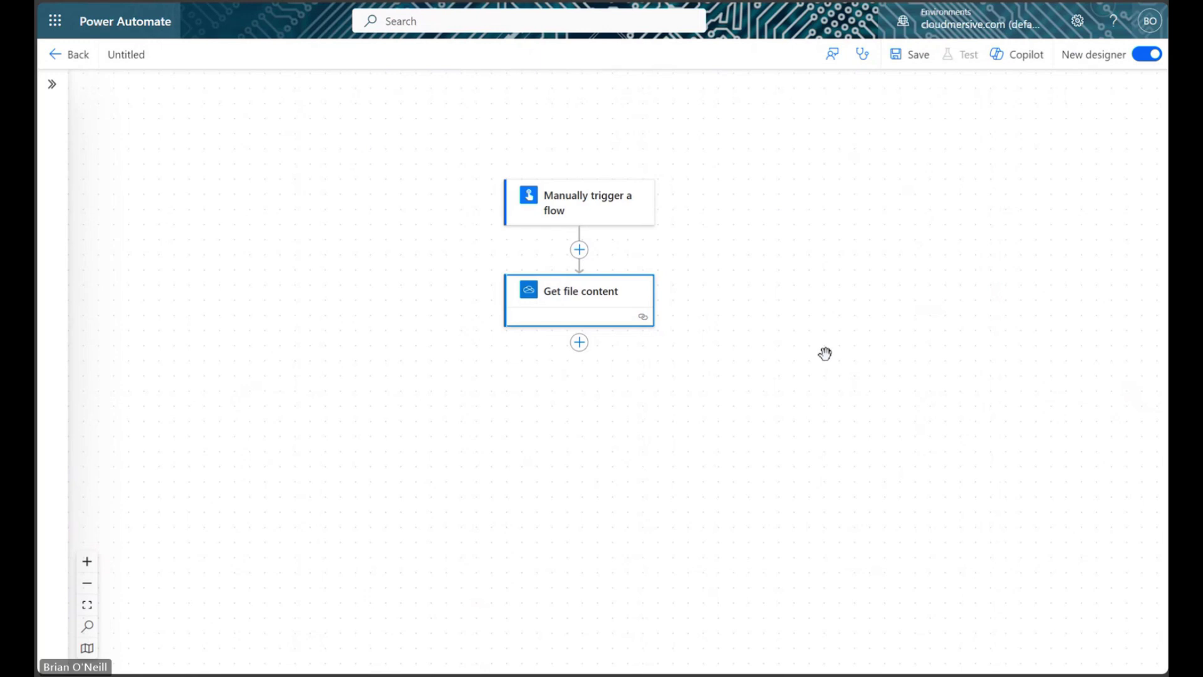
- Add Cloudmersive Document Conversion's 'Set the footer in a Word DOCX document' action below Get file content
left_click(579, 342)
left_click(640, 342)
type("Cloudmersive")
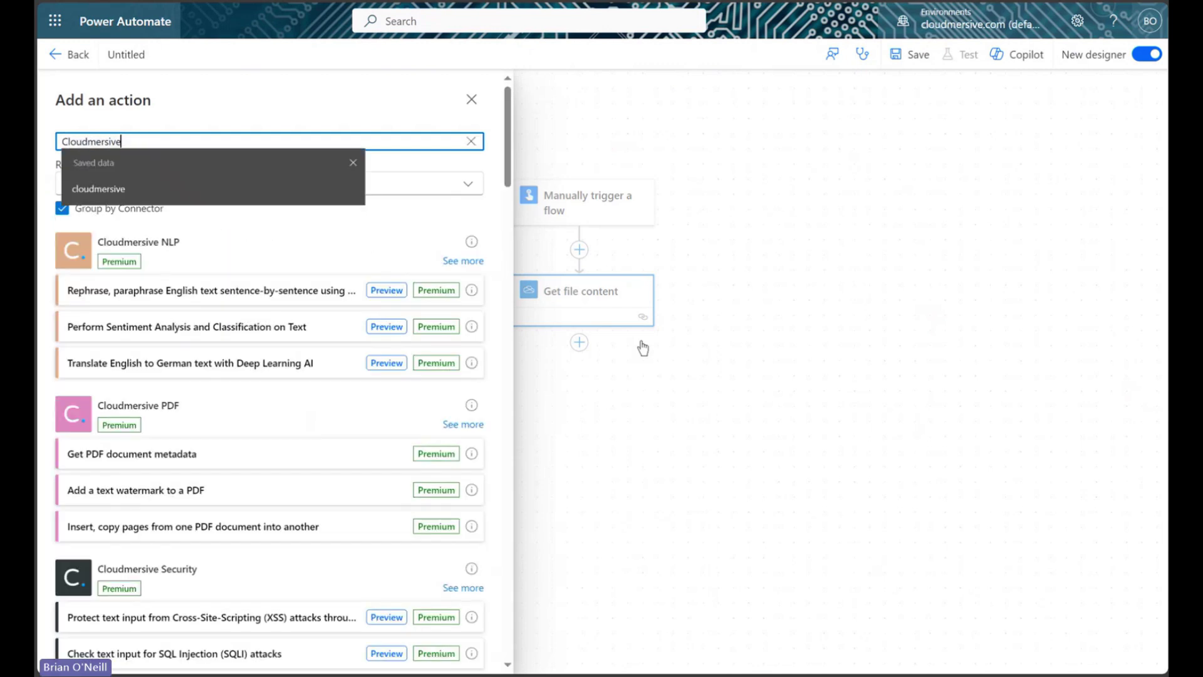
scroll(357, 401, "down", 4)
scroll(355, 401, "down", 4)
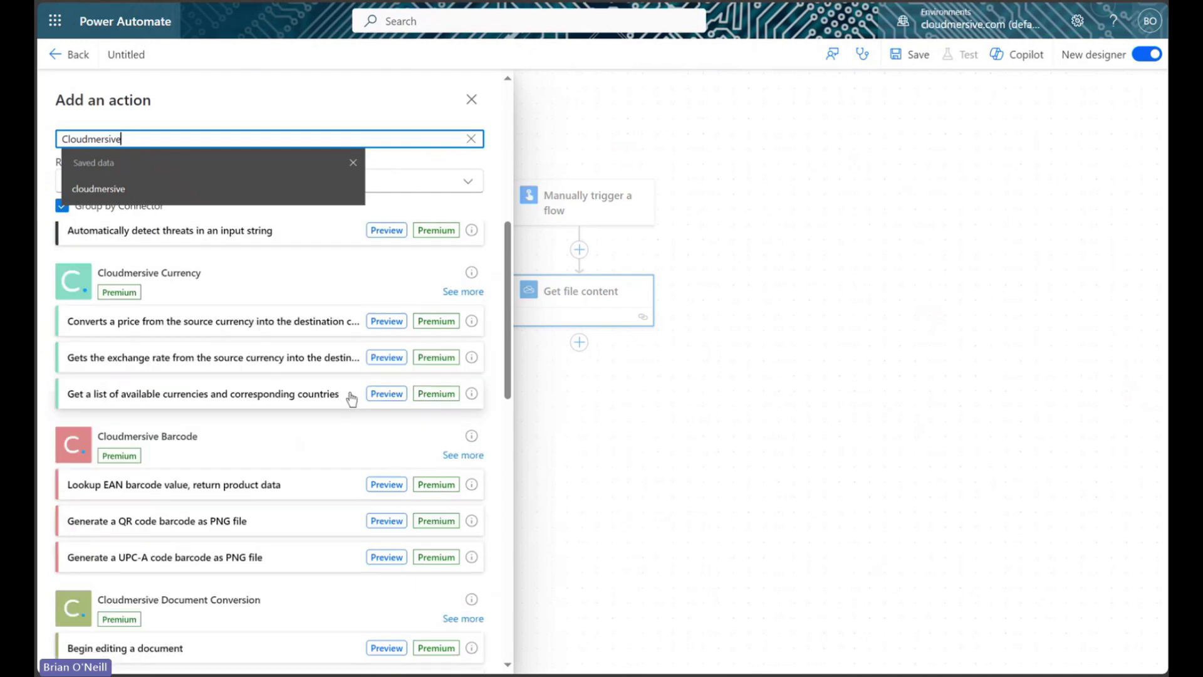
scroll(349, 402, "down", 2)
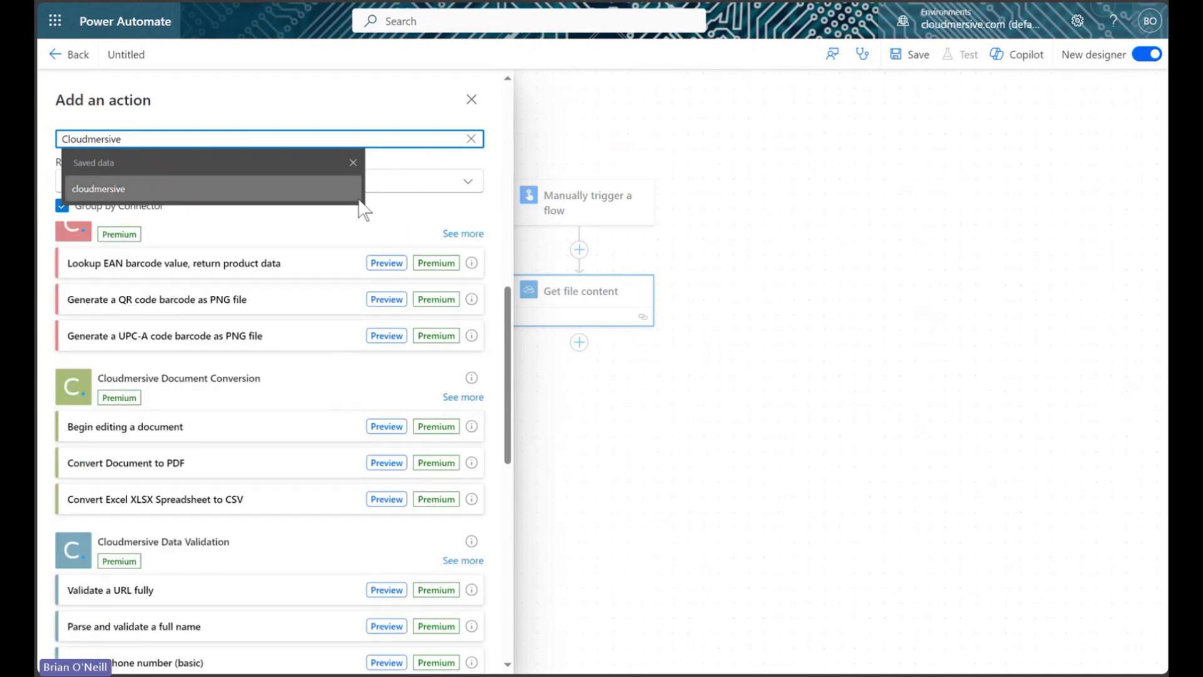
left_click(354, 162)
scroll(342, 270, "down", 1)
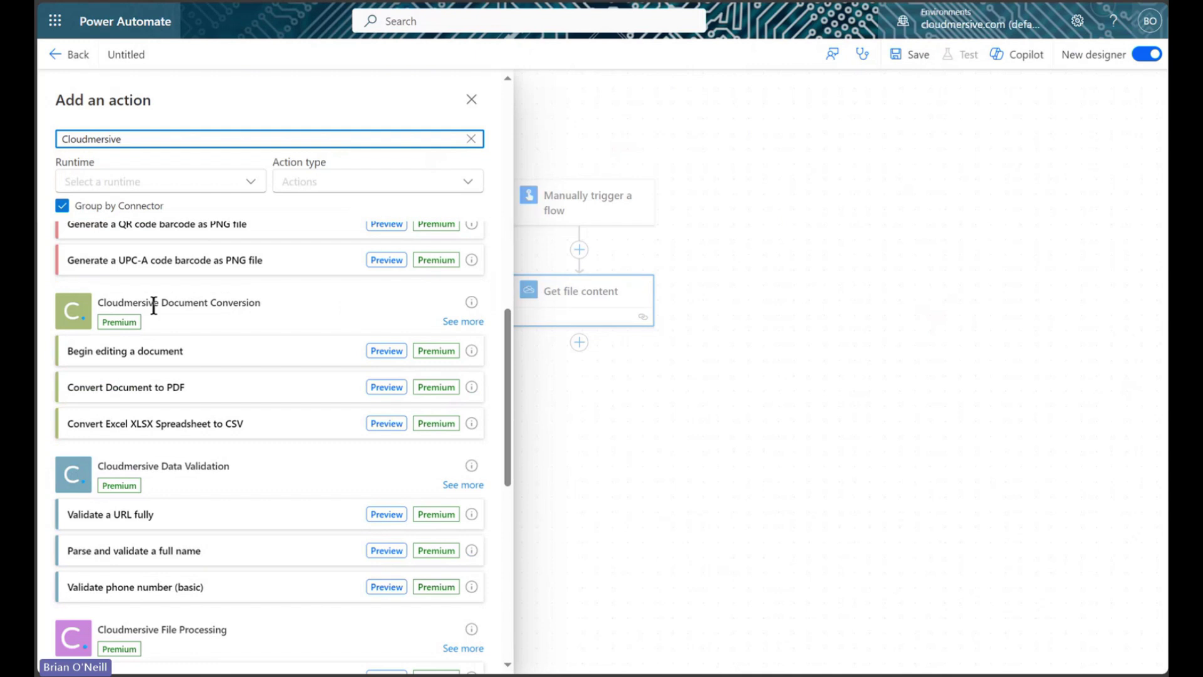
left_click(464, 323)
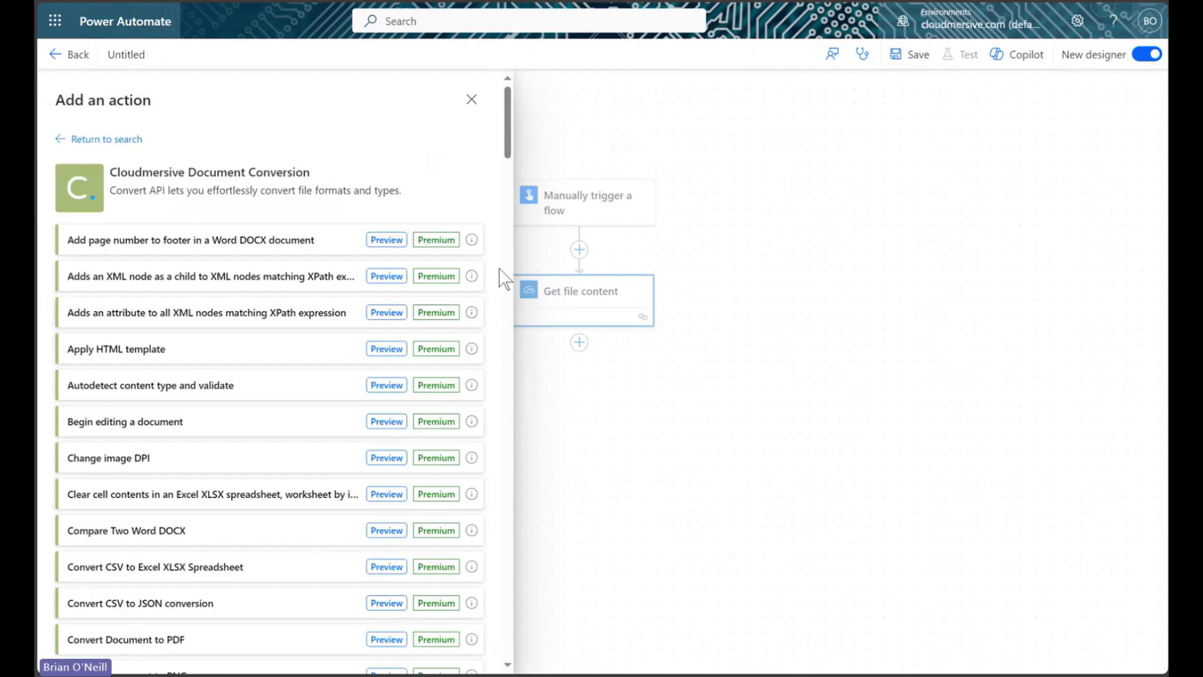
key("ctrl+f")
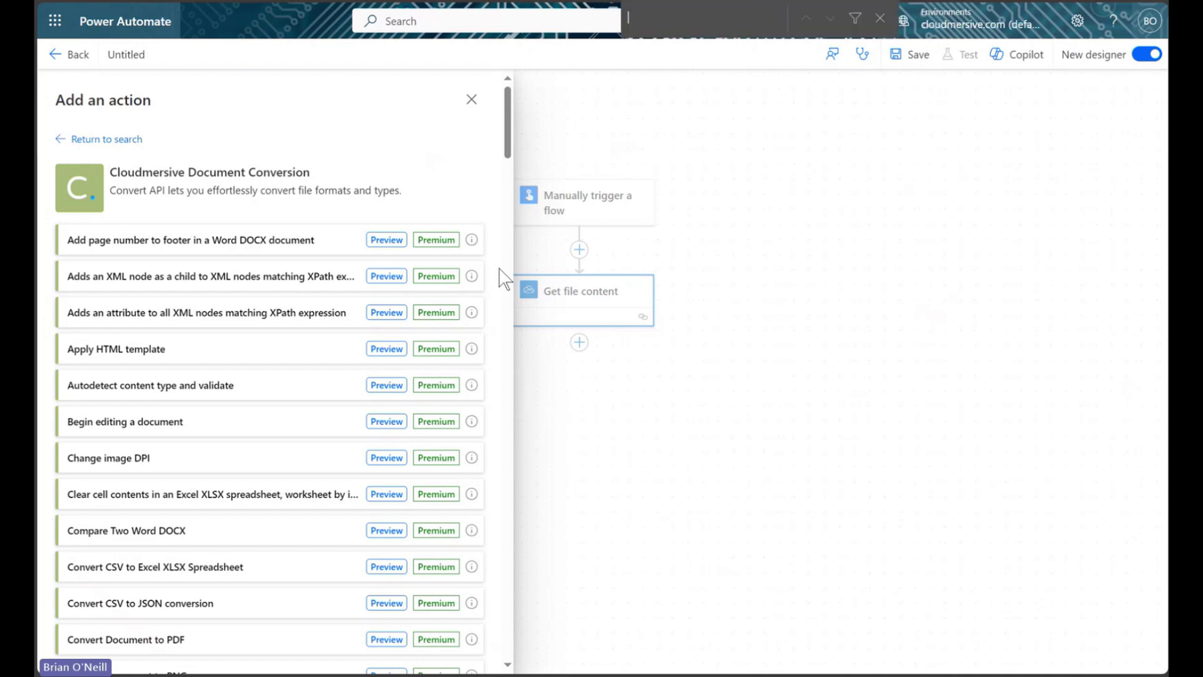
type("set the foot")
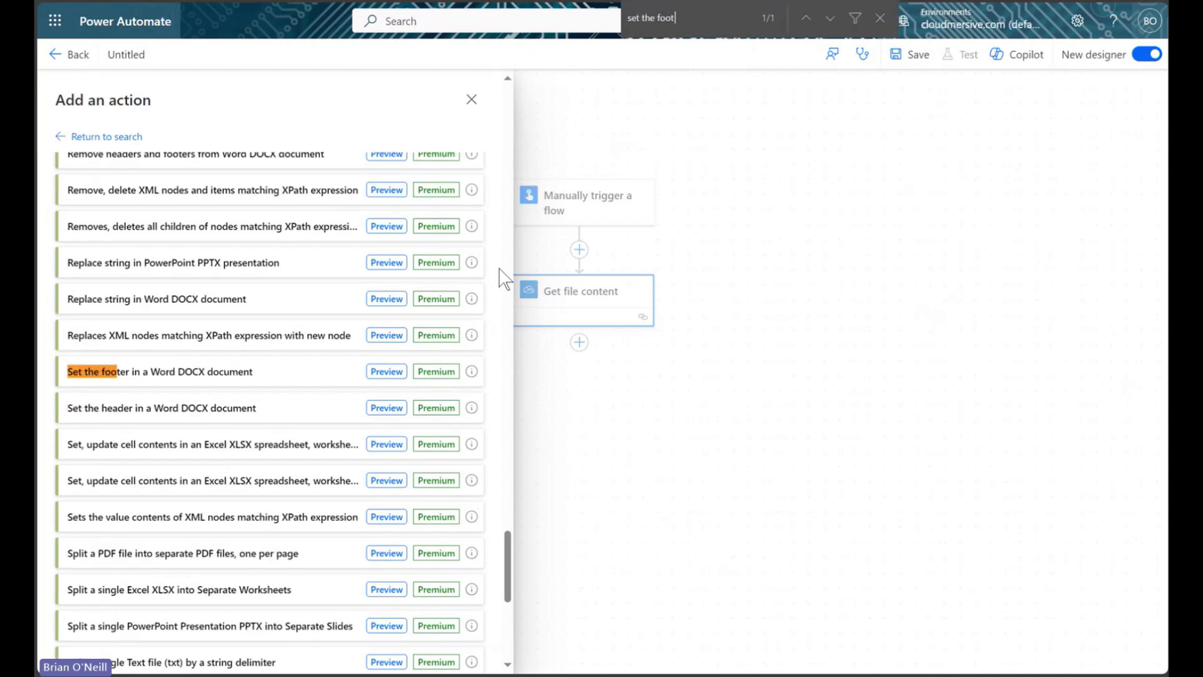
type("er in a word")
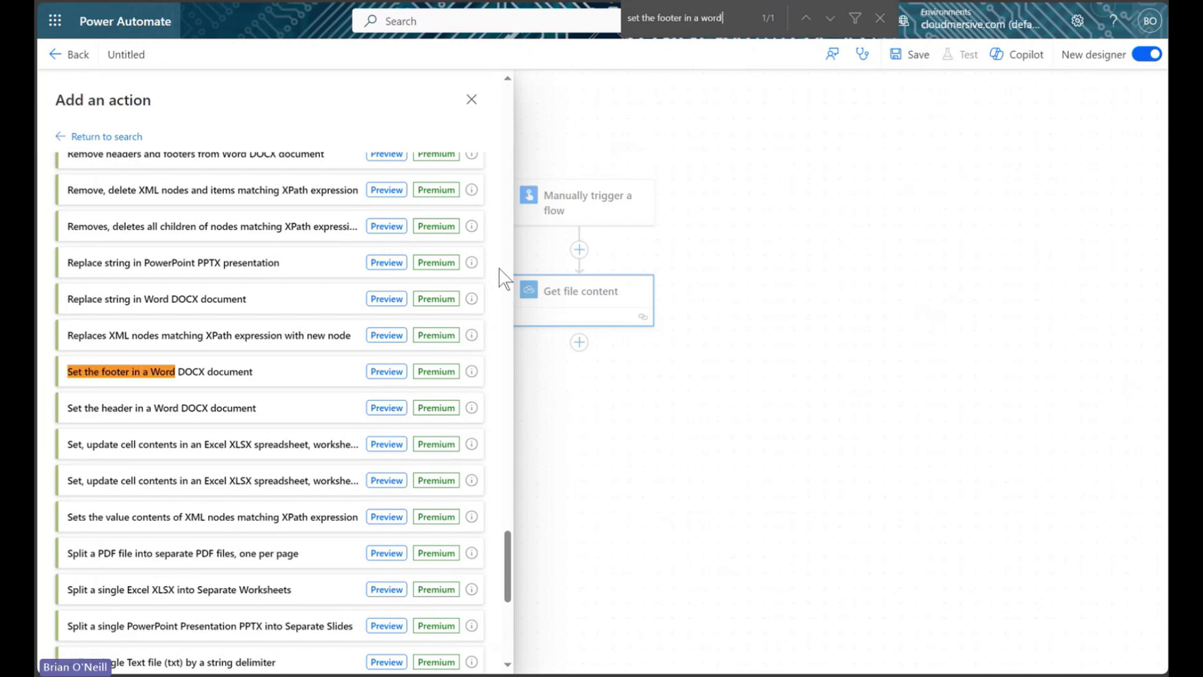
left_click(234, 373)
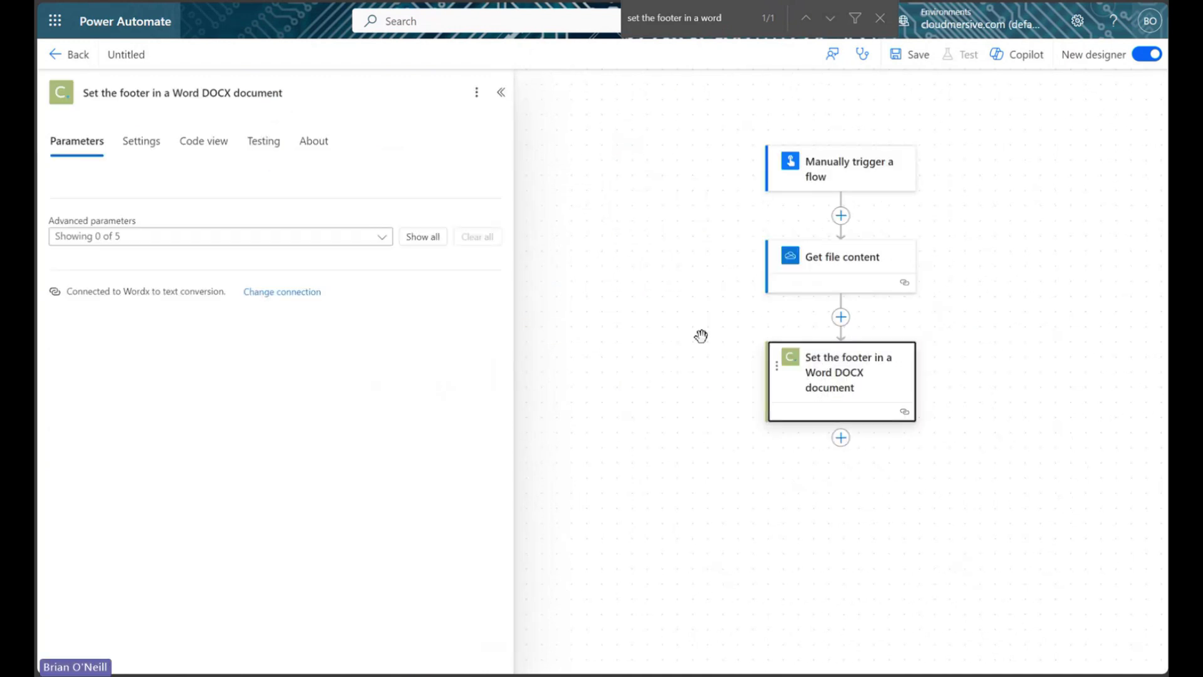
- Show all five advanced footer parameters and point out Paragraphs, SectionsWithFooter and Path
left_click_drag(701, 336, 556, 320)
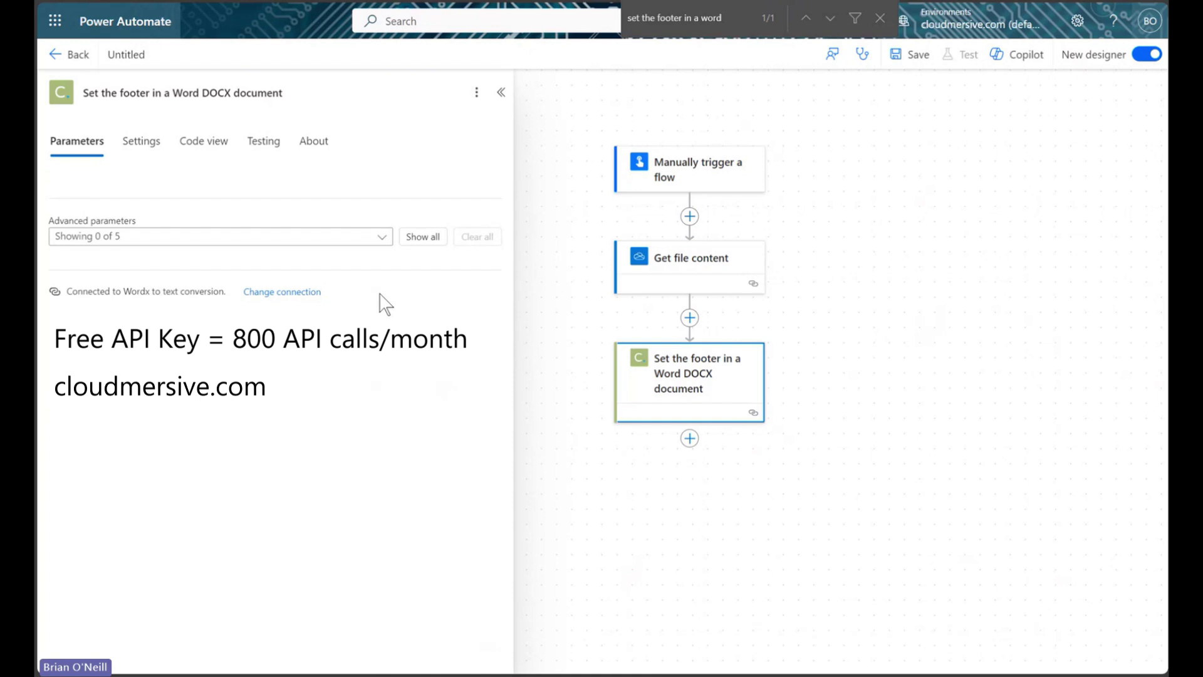
left_click(434, 240)
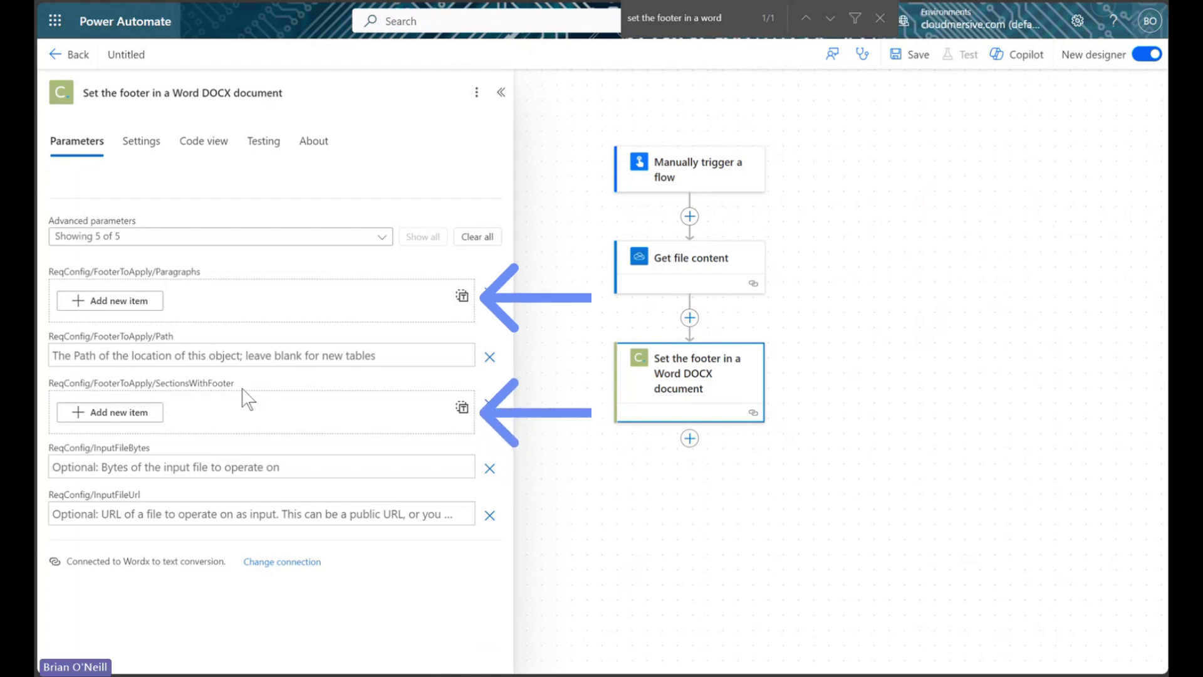
left_click_drag(163, 275, 201, 277)
left_click(317, 276)
left_click_drag(157, 384, 242, 391)
left_click(375, 395)
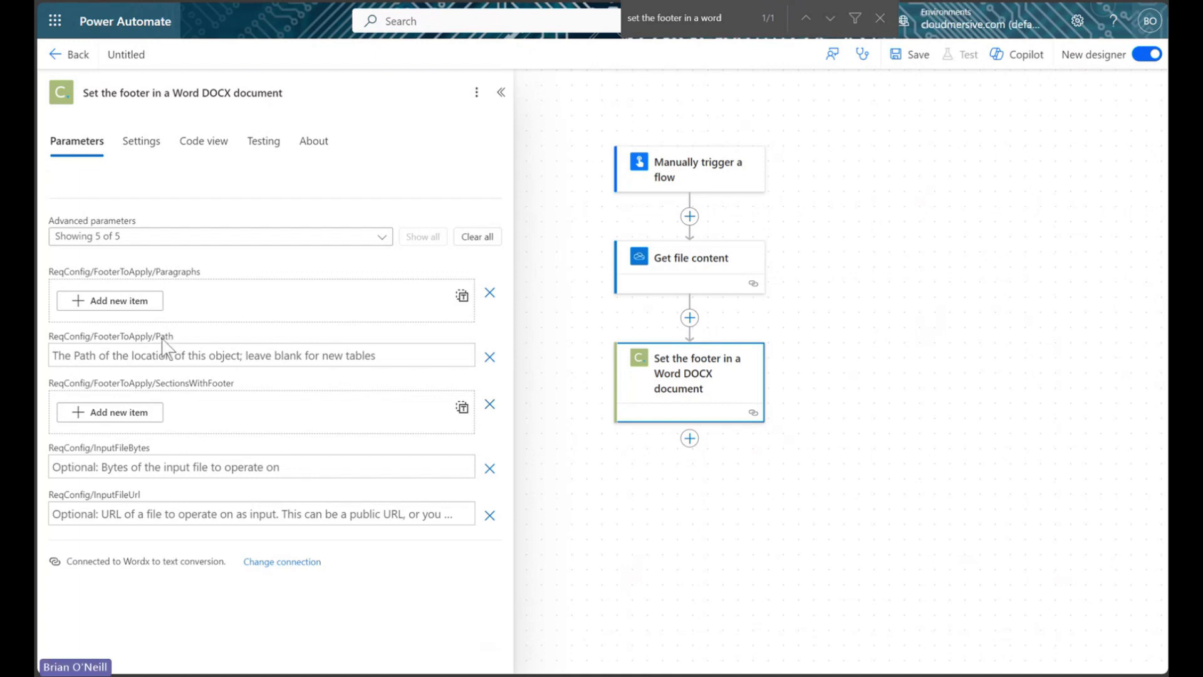
left_click_drag(157, 339, 178, 339)
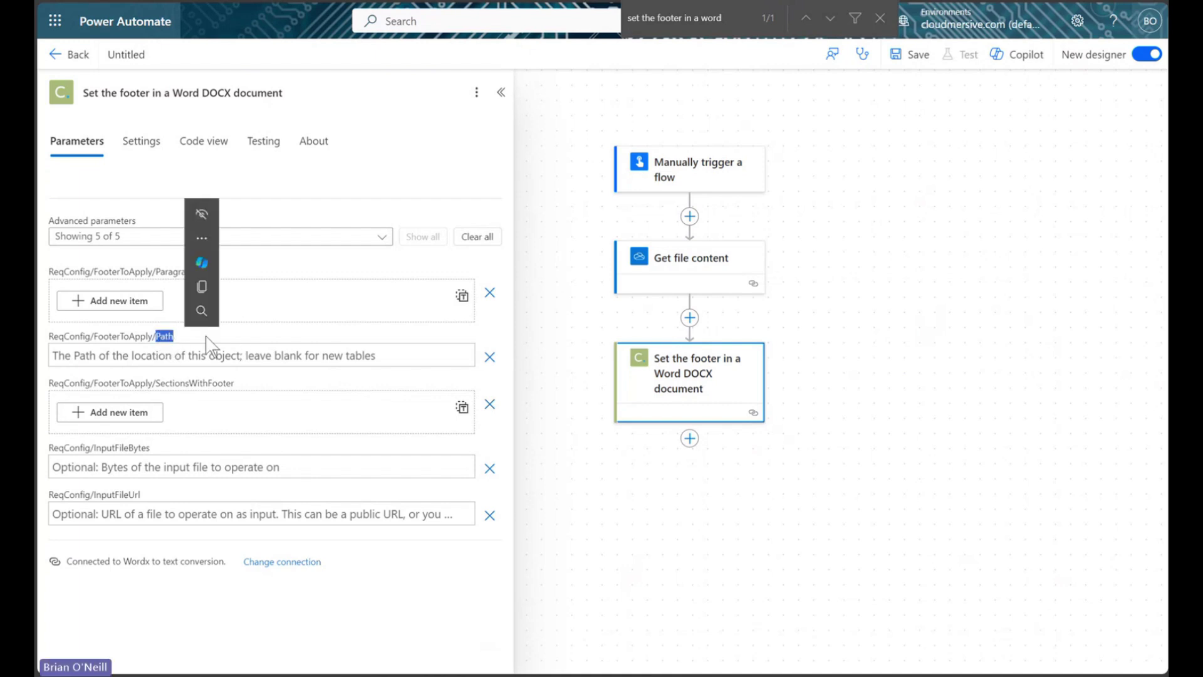
left_click(354, 353)
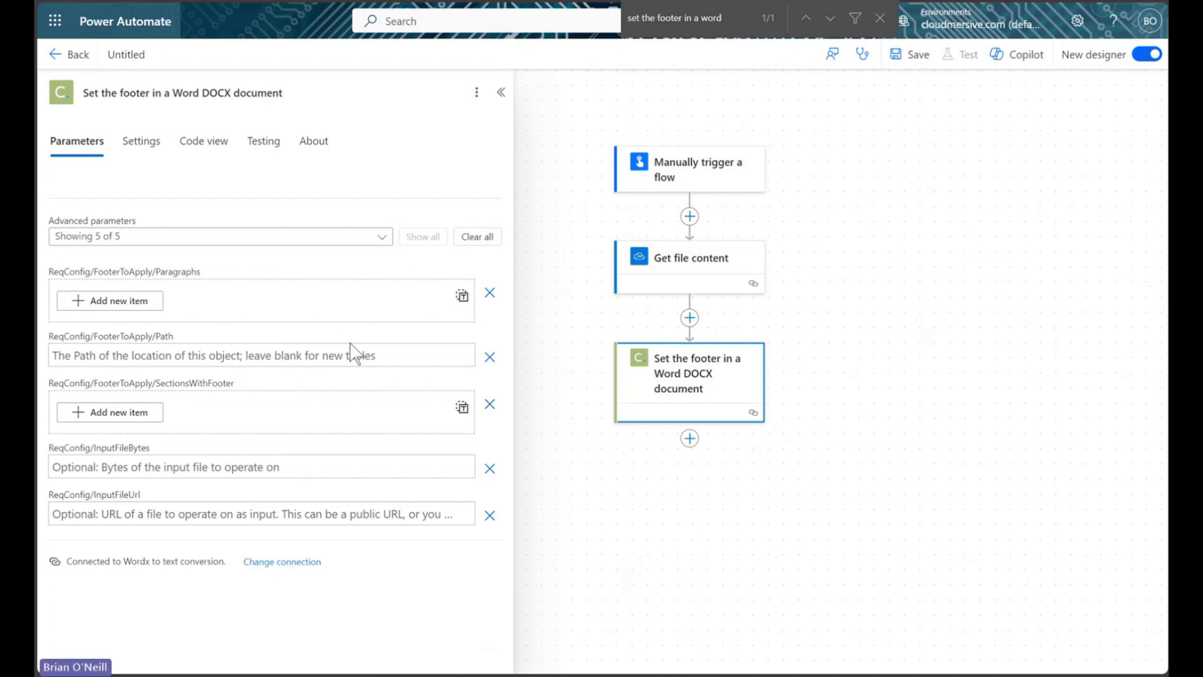
- Add a paragraph, content run and text item with the text content 'Lorem Ipsum Footer'
left_click(119, 302)
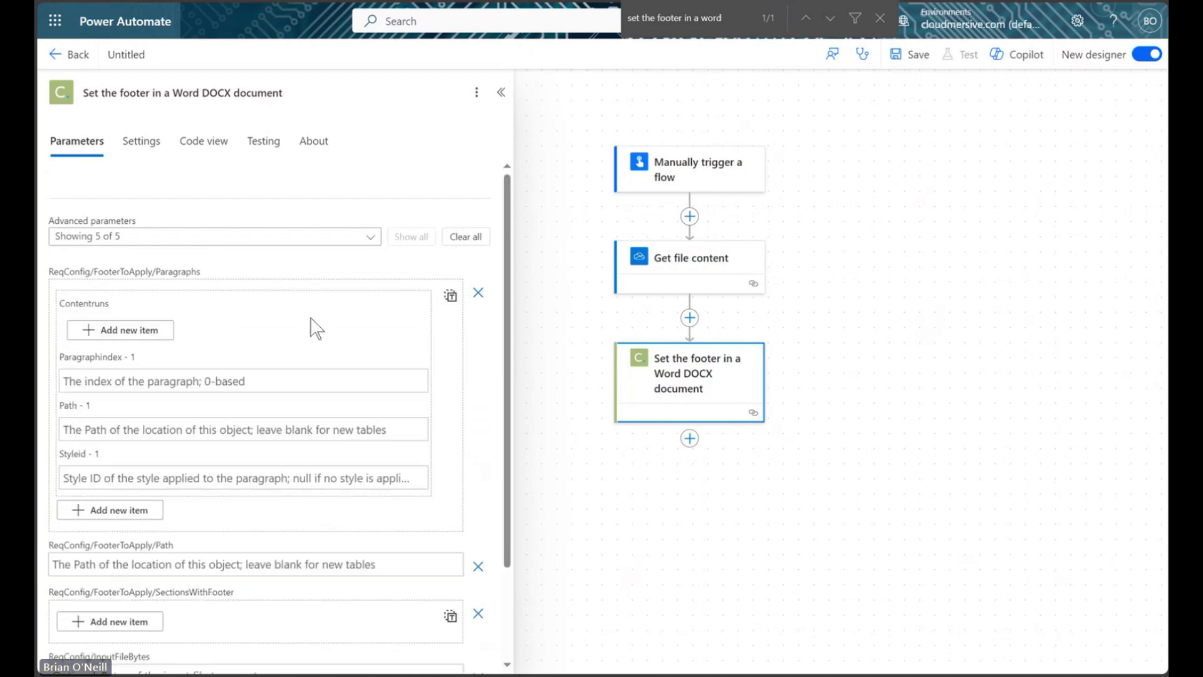
left_click(133, 337)
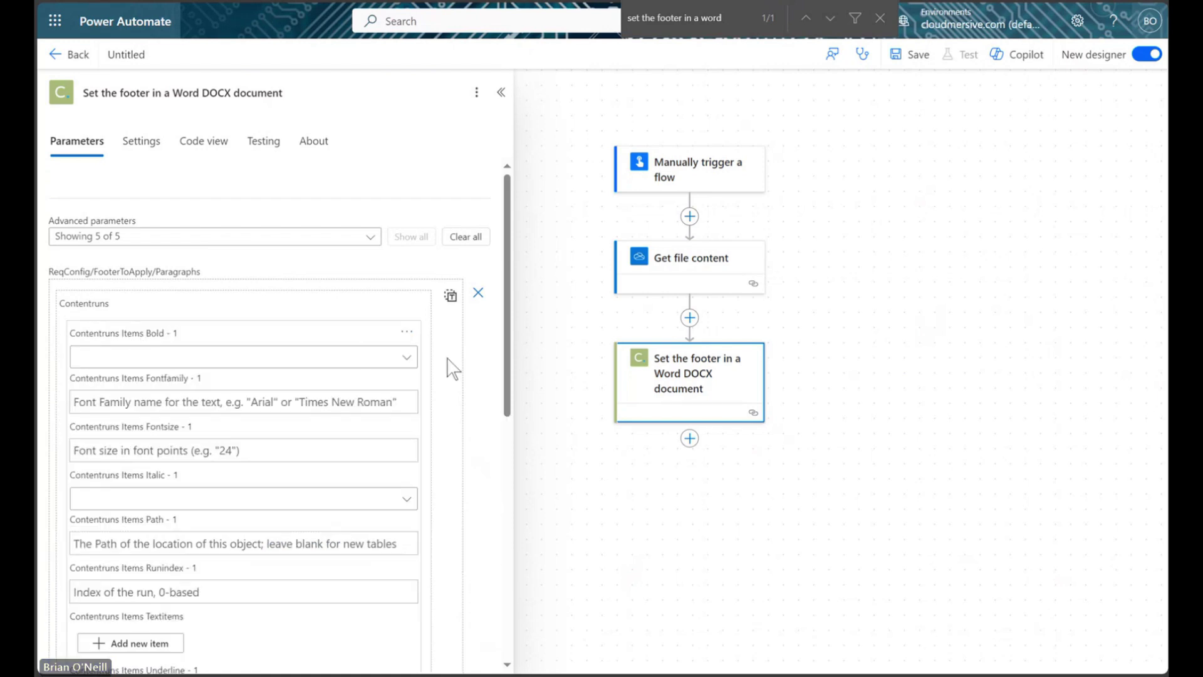
scroll(439, 367, "down", 3)
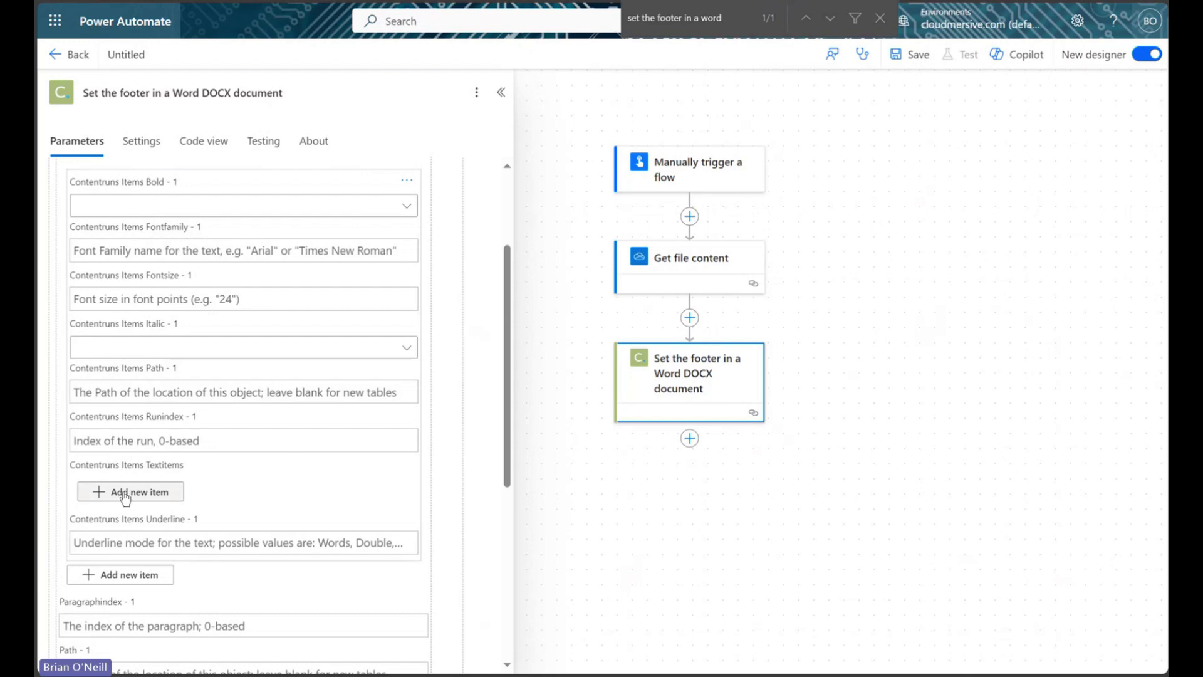
left_click(144, 494)
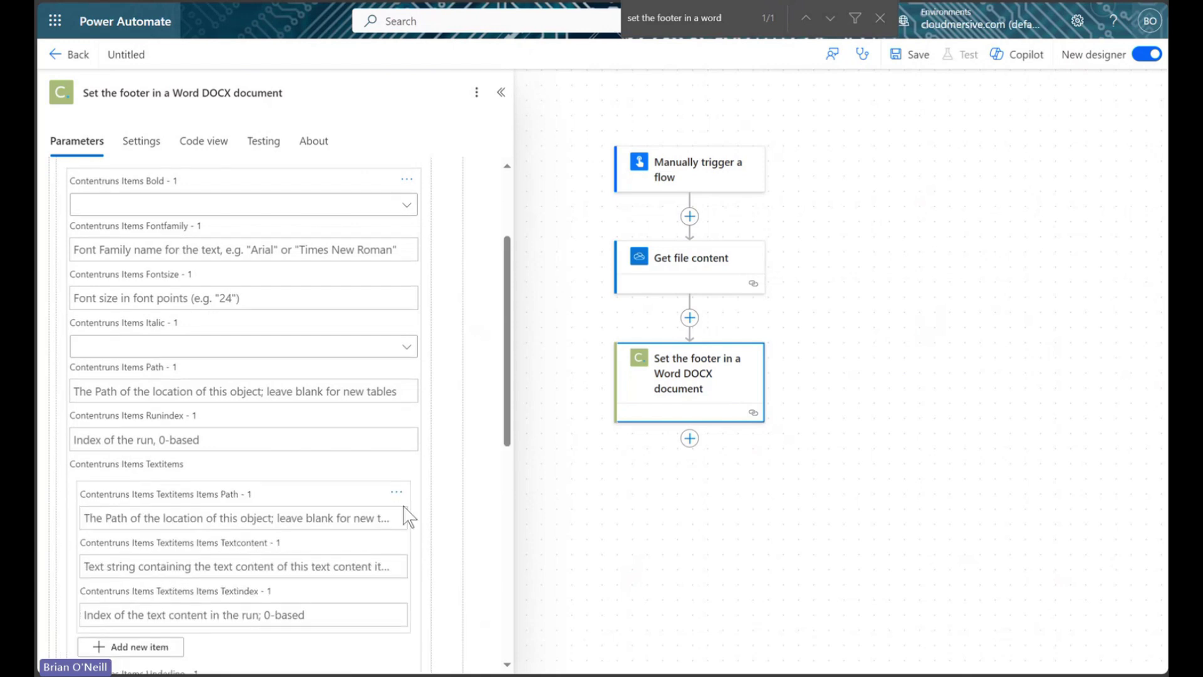
scroll(376, 489, "down", 2)
left_click(302, 419)
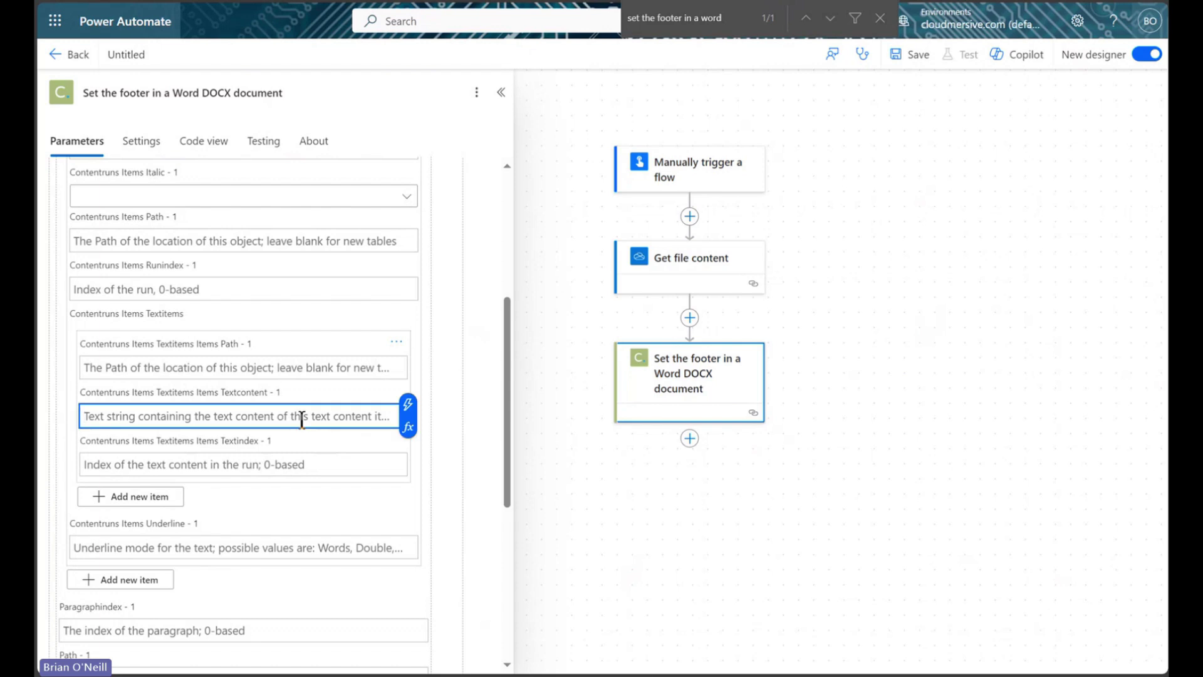
type("Lore")
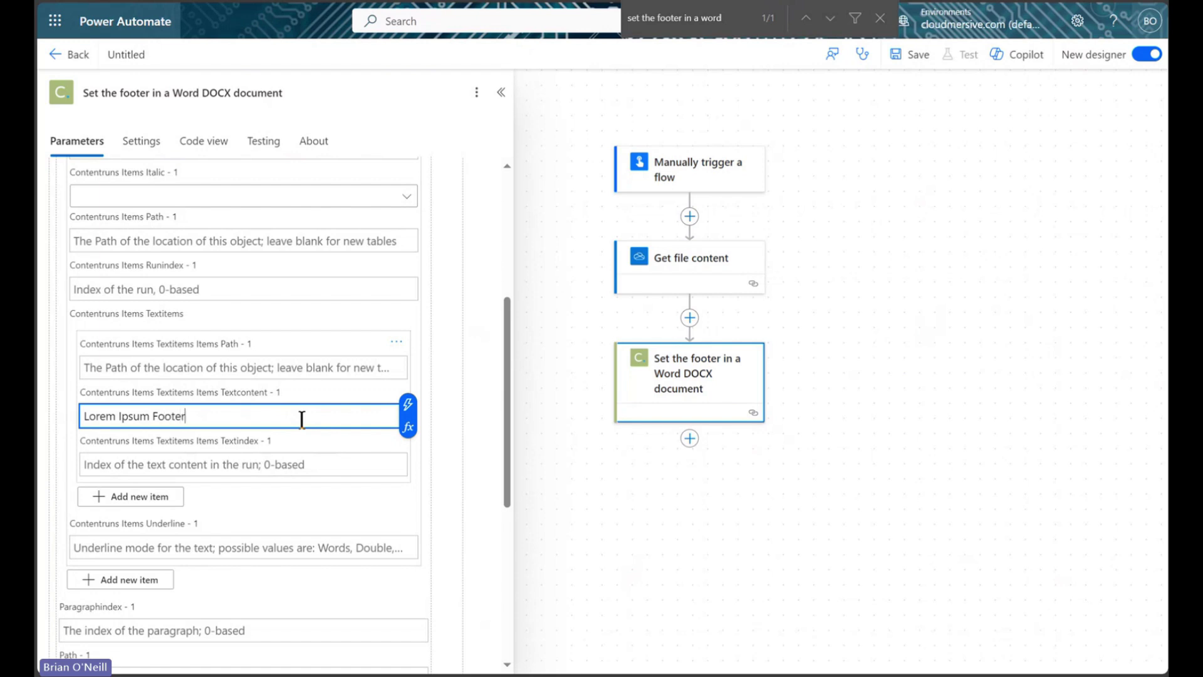
type("m Ipsum Footer")
left_click(460, 360)
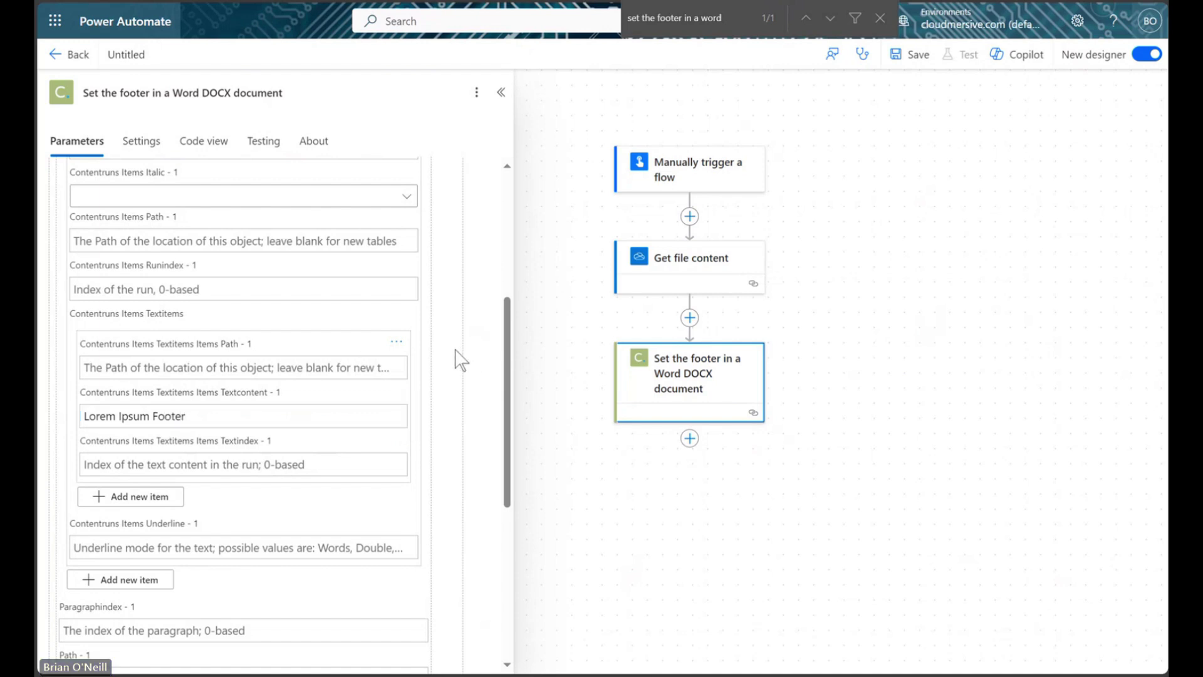
- Set Bold to true for the footer text run and move to its Fontsize field
scroll(461, 361, "up", 2)
scroll(461, 361, "up", 1)
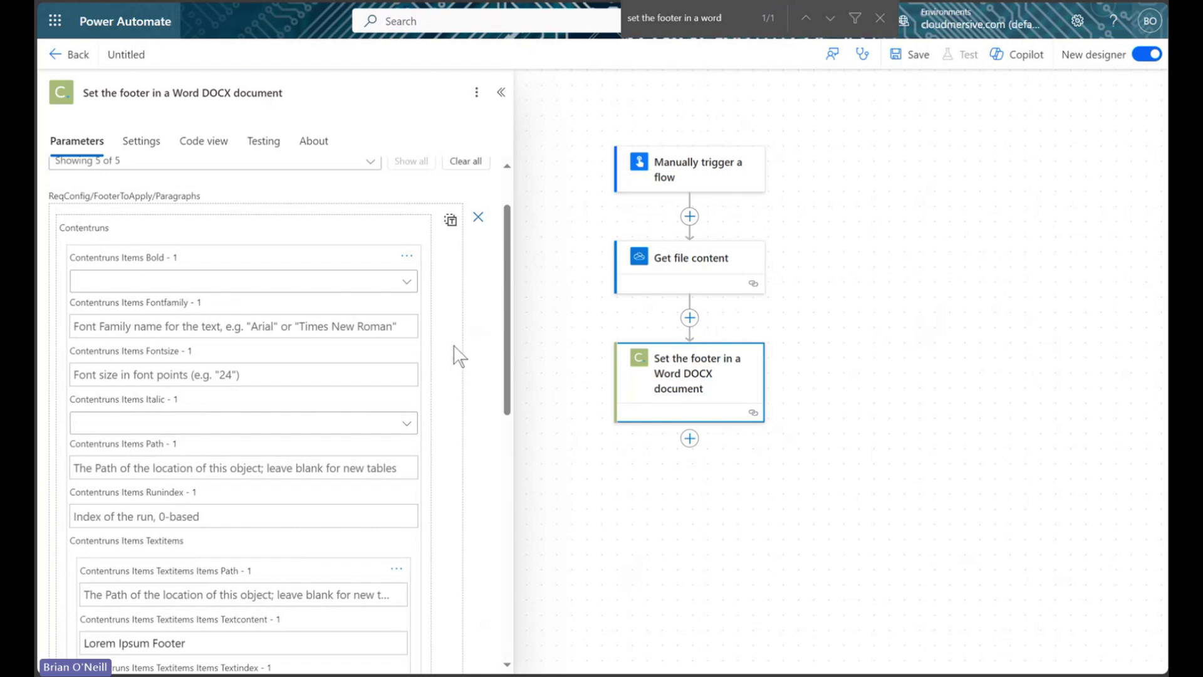
left_click(411, 284)
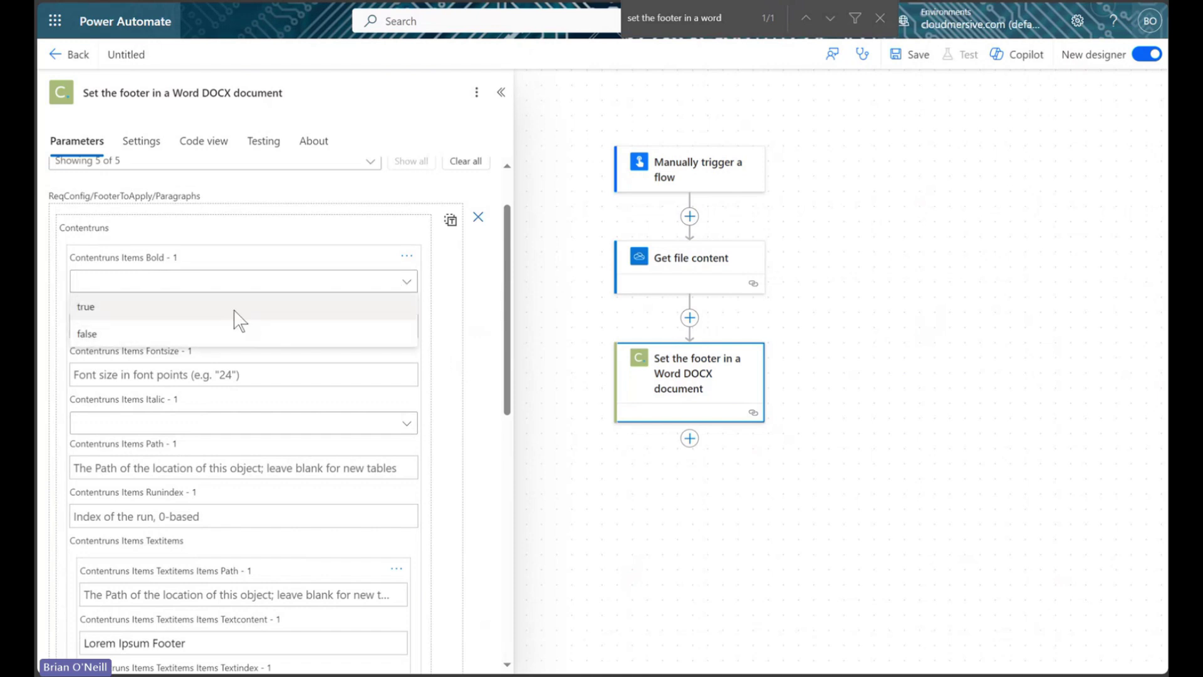
left_click(236, 312)
left_click(199, 376)
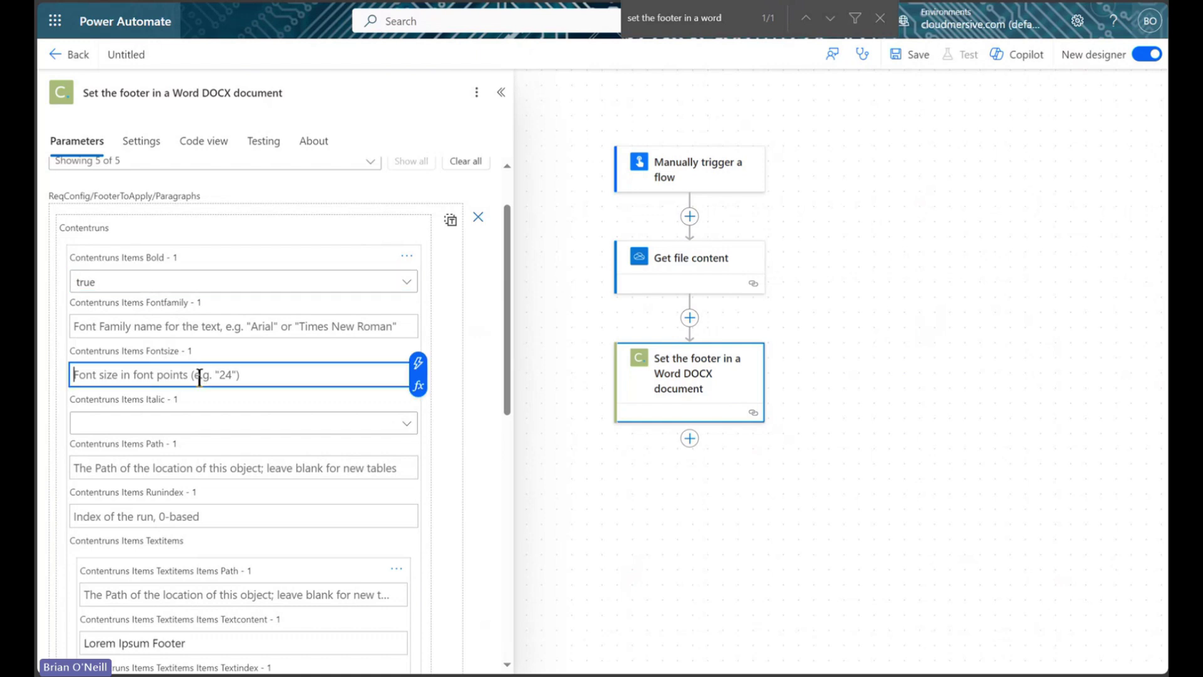
- Set the footer text's font size to 24
type("24")
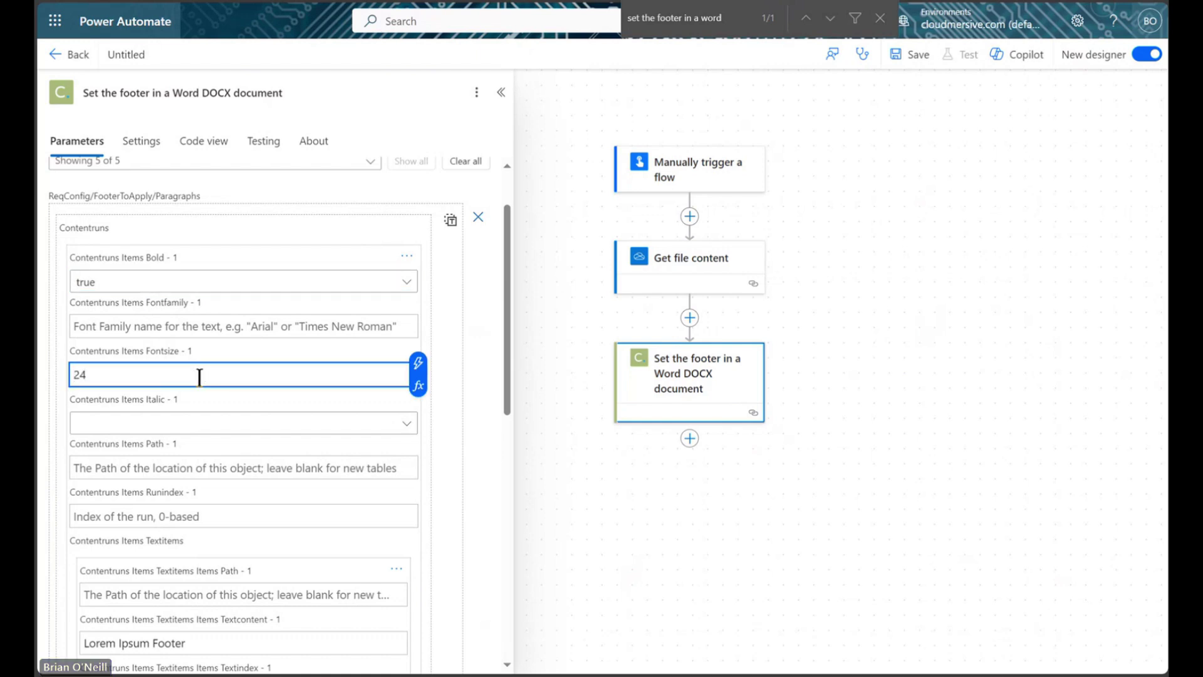
left_click(466, 390)
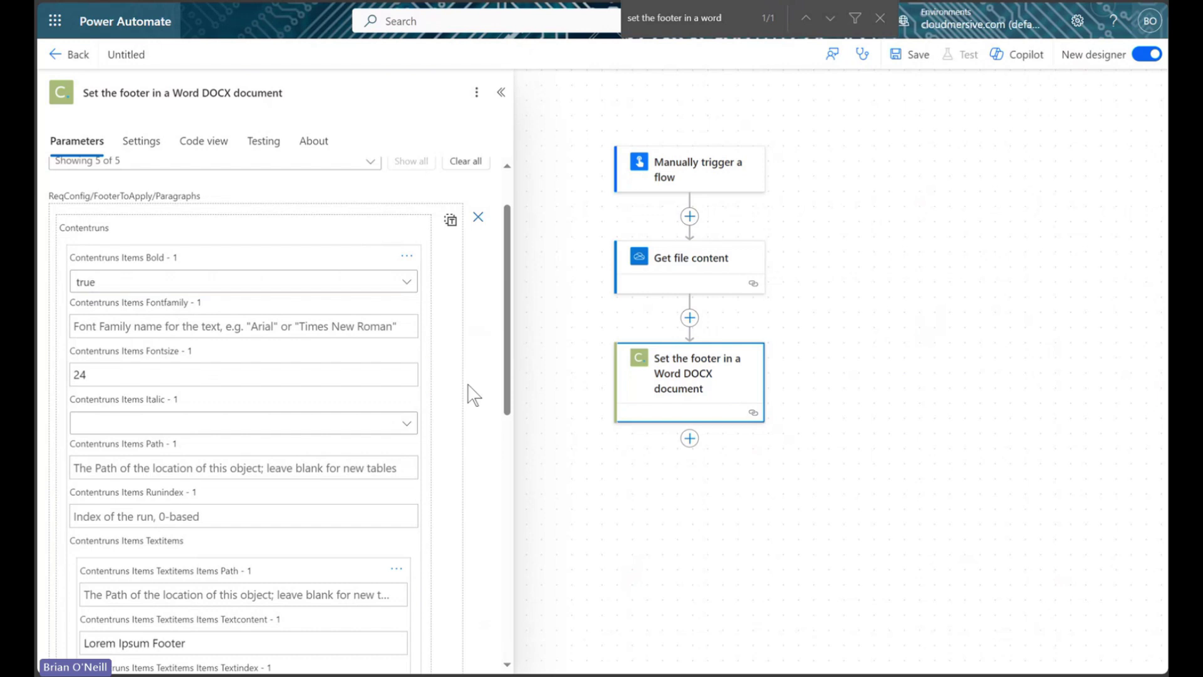
scroll(464, 389, "down", 7)
scroll(463, 397, "down", 2)
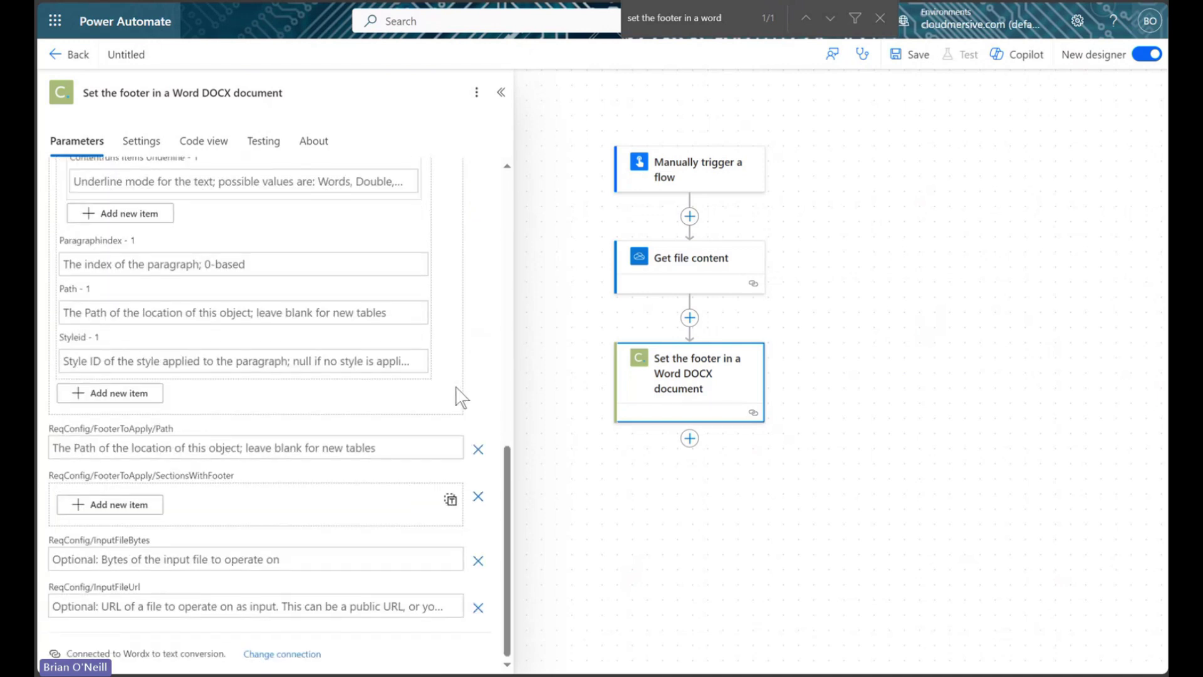
- Add a SectionsWithFooter item whose Startingpagenumbers entry is 1
left_click(127, 504)
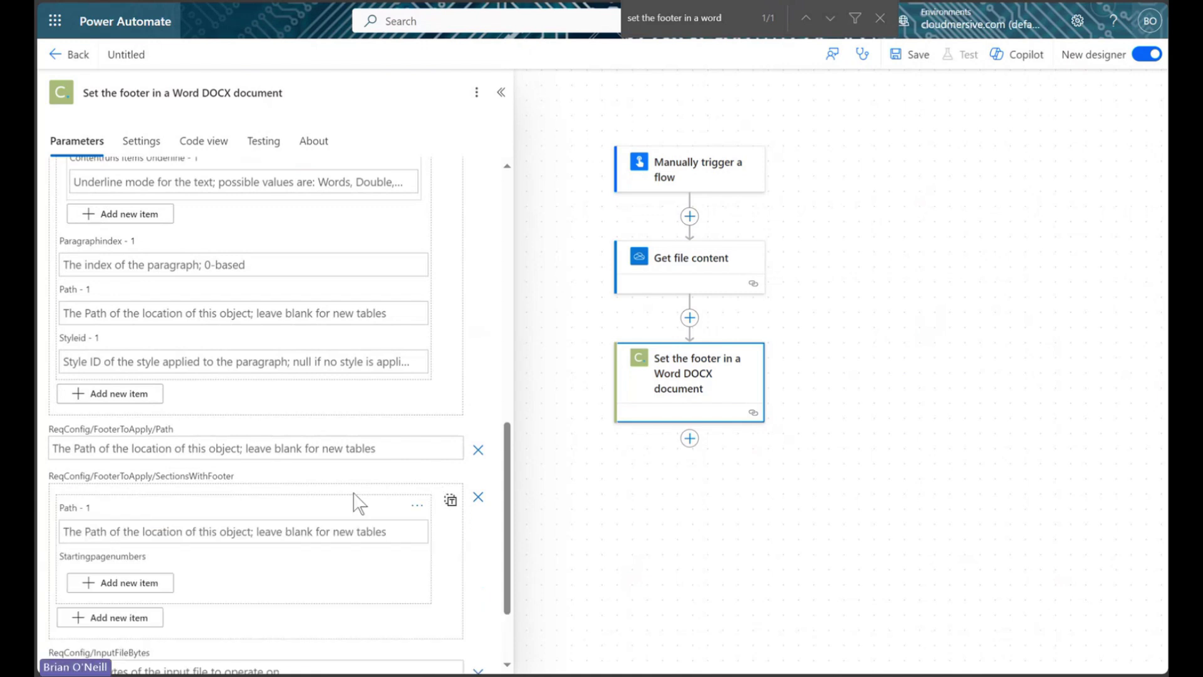
left_click(119, 582)
scroll(454, 529, "down", 3)
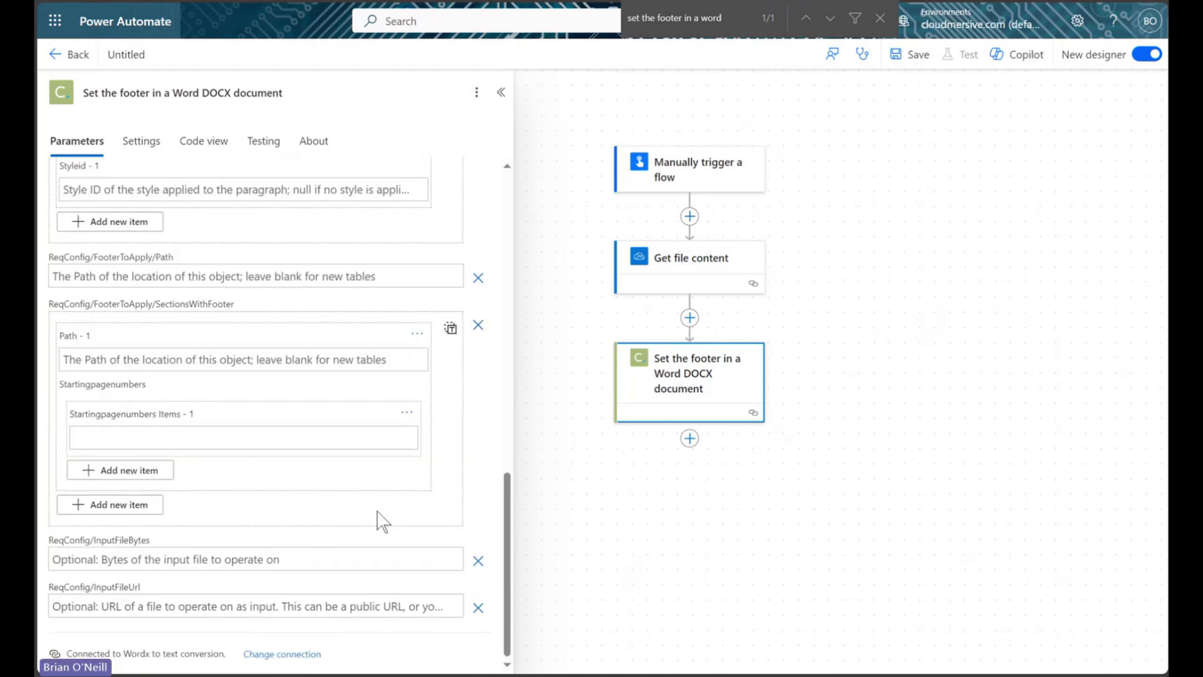
left_click(344, 439)
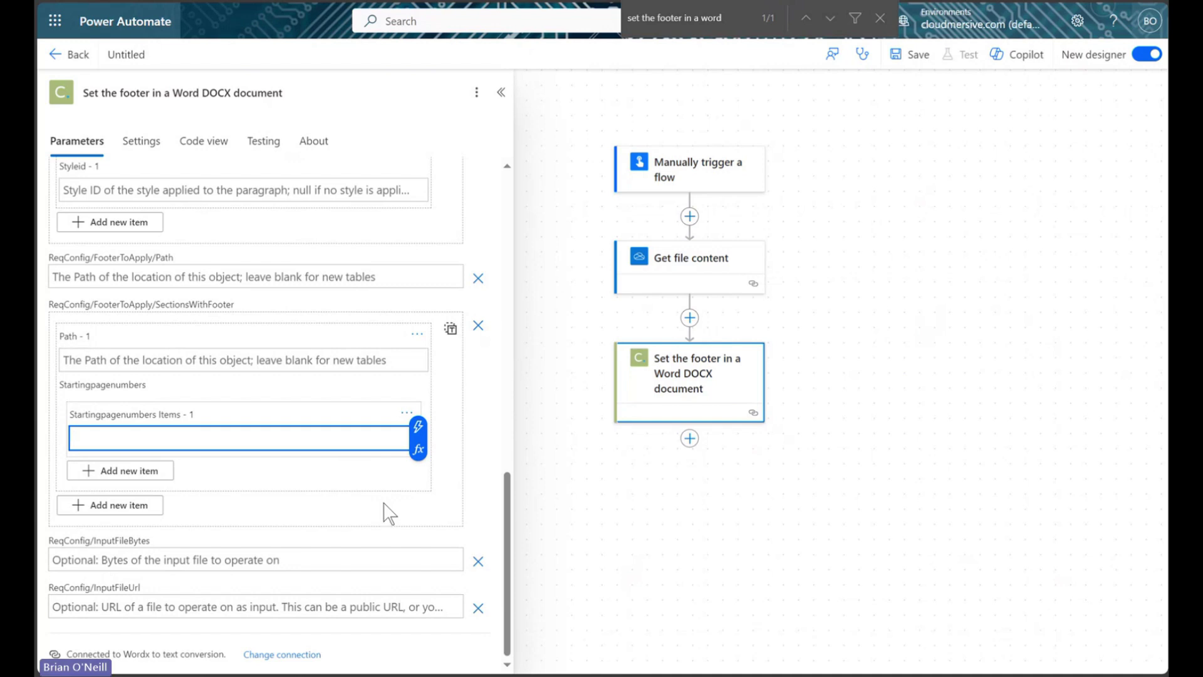
left_click(400, 485)
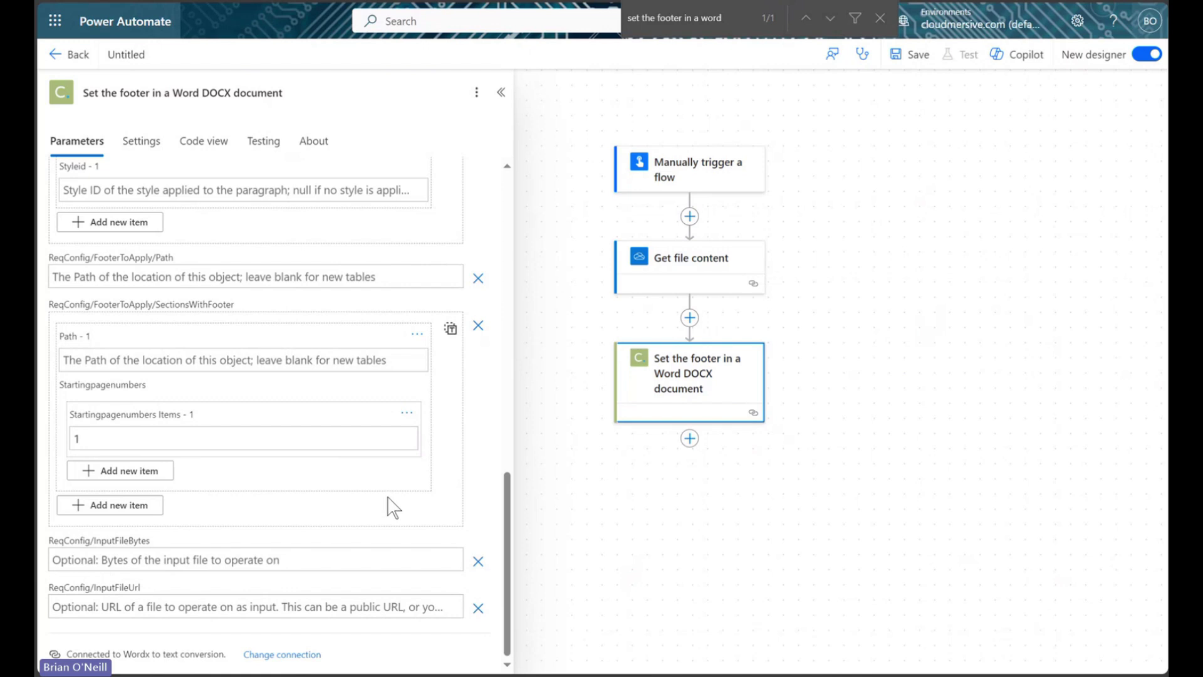
- Set the footer step's InputFileBytes to the File content output of Get file content
left_click(342, 559)
left_click(464, 553)
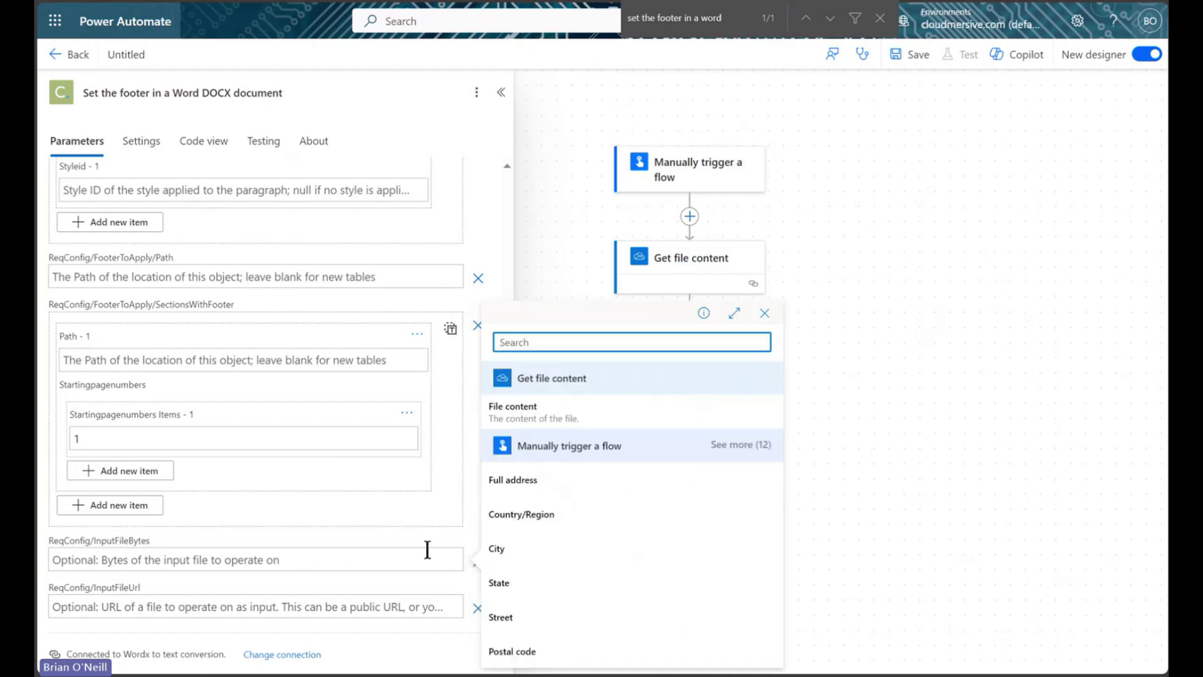
left_click(606, 424)
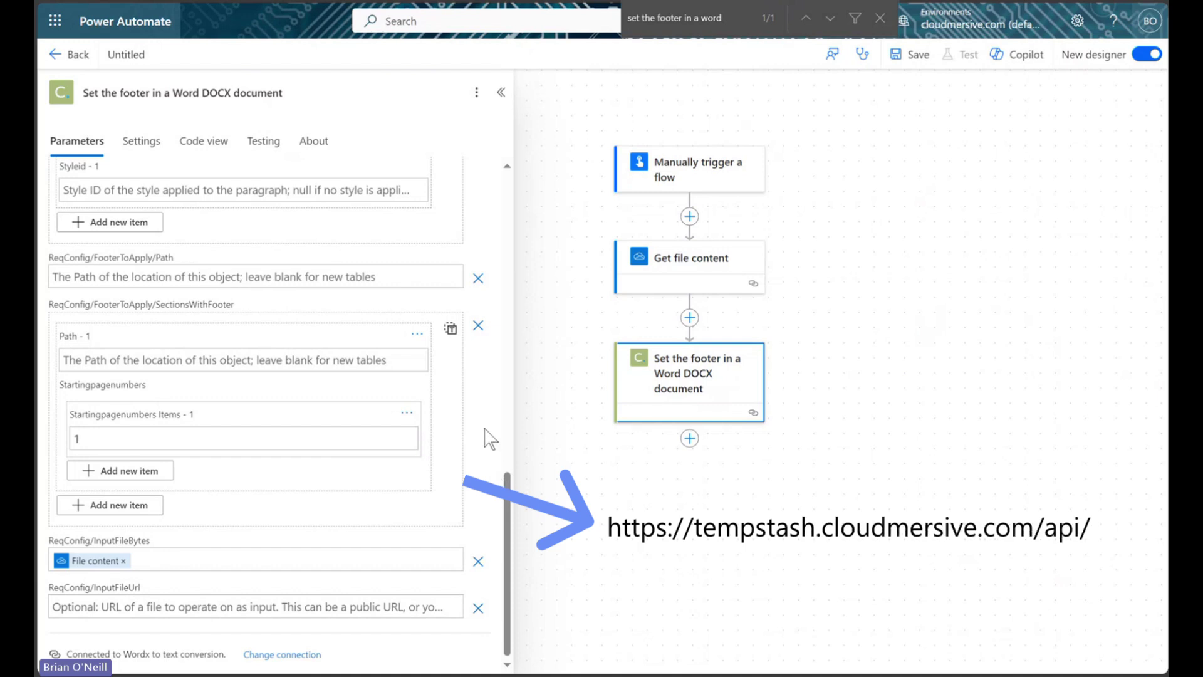
left_click(502, 92)
left_click_drag(520, 183, 391, 196)
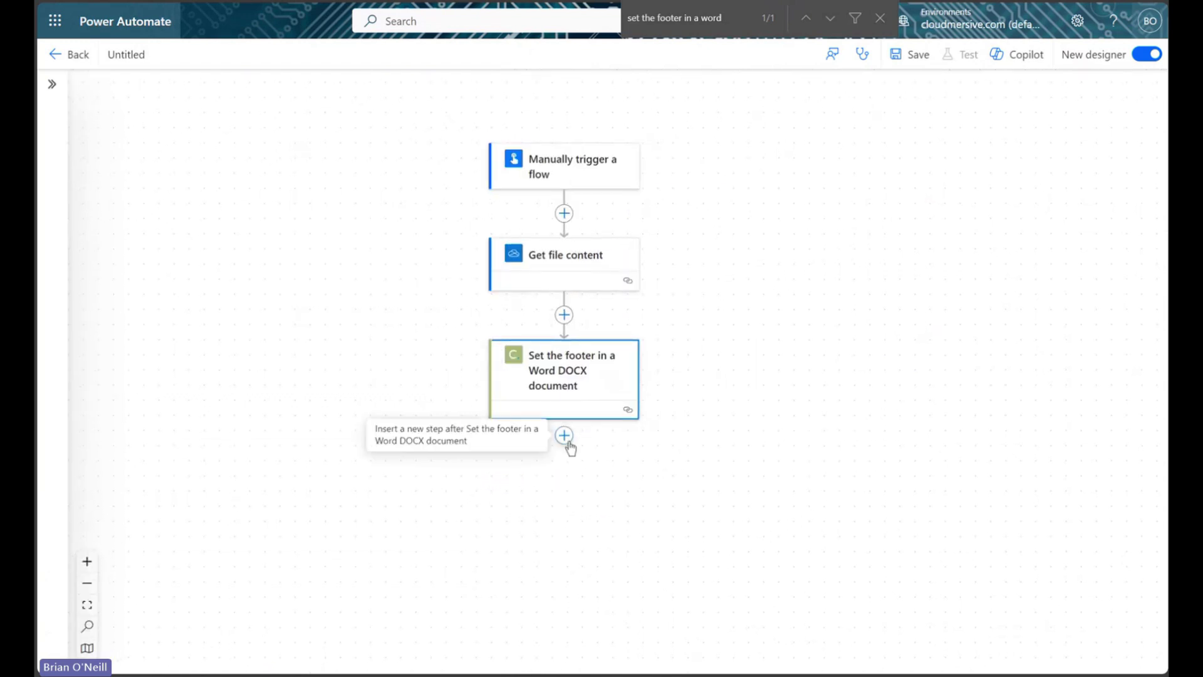
- Add Cloudmersive's Finish editing document and download result step, with InputFileUrl set to body/EditedDocumentURL
left_click(566, 437)
left_click(606, 443)
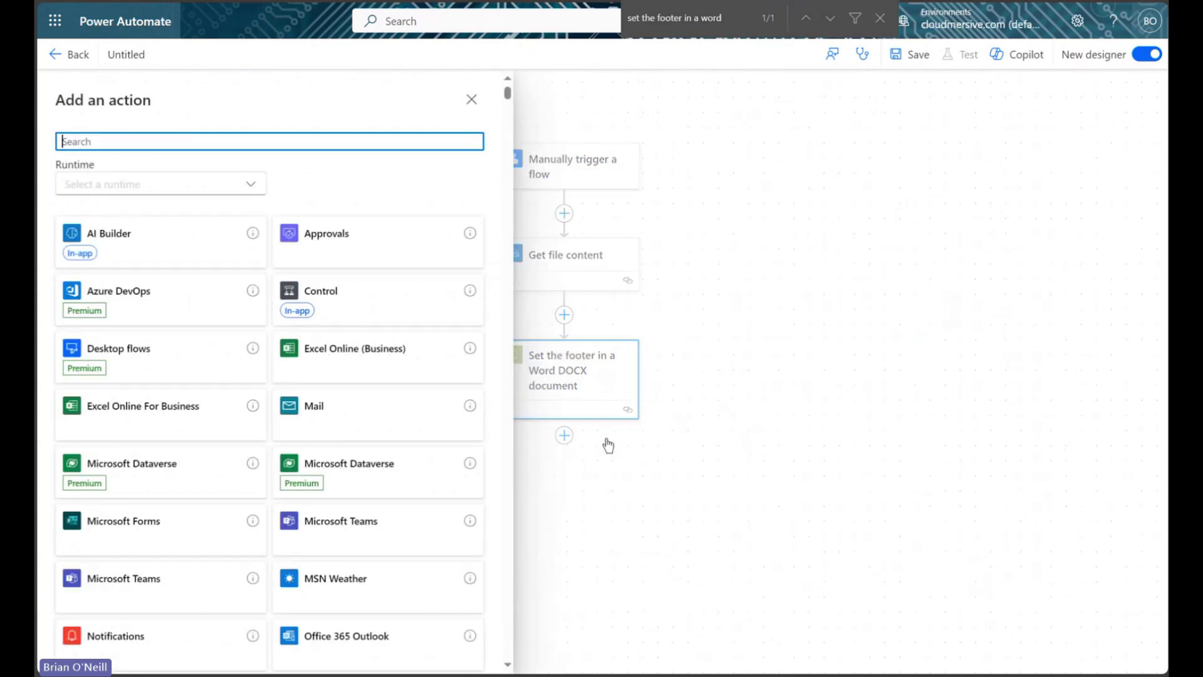
type("finish editing")
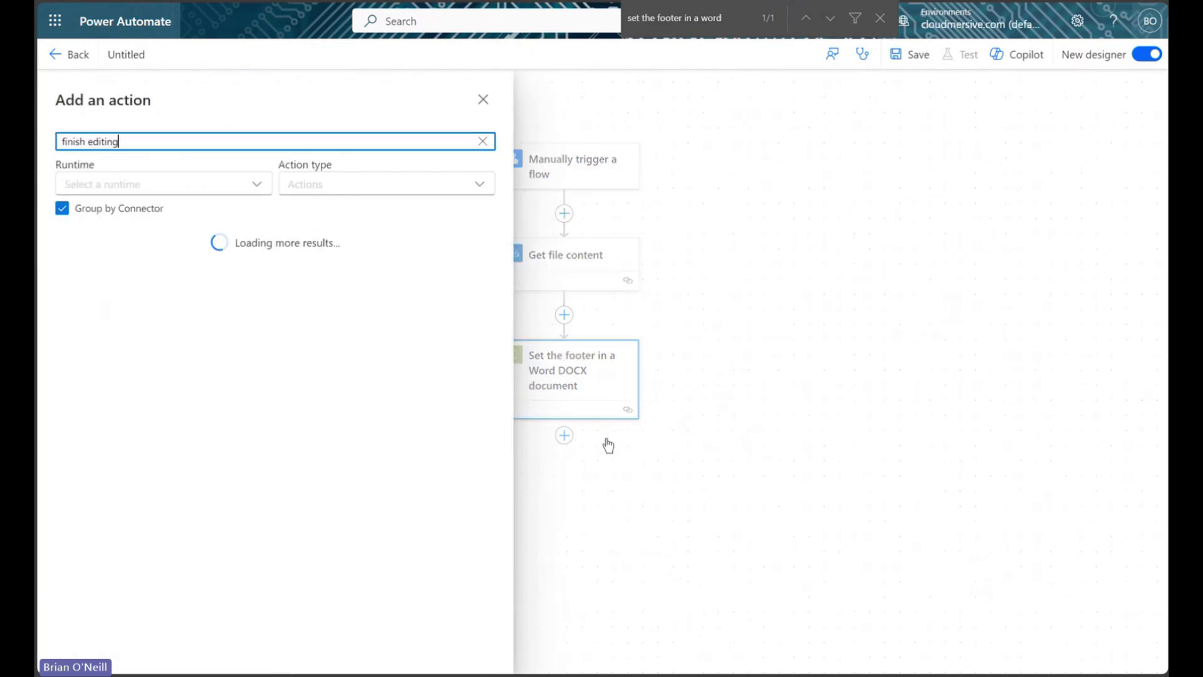
scroll(395, 473, "down", 2)
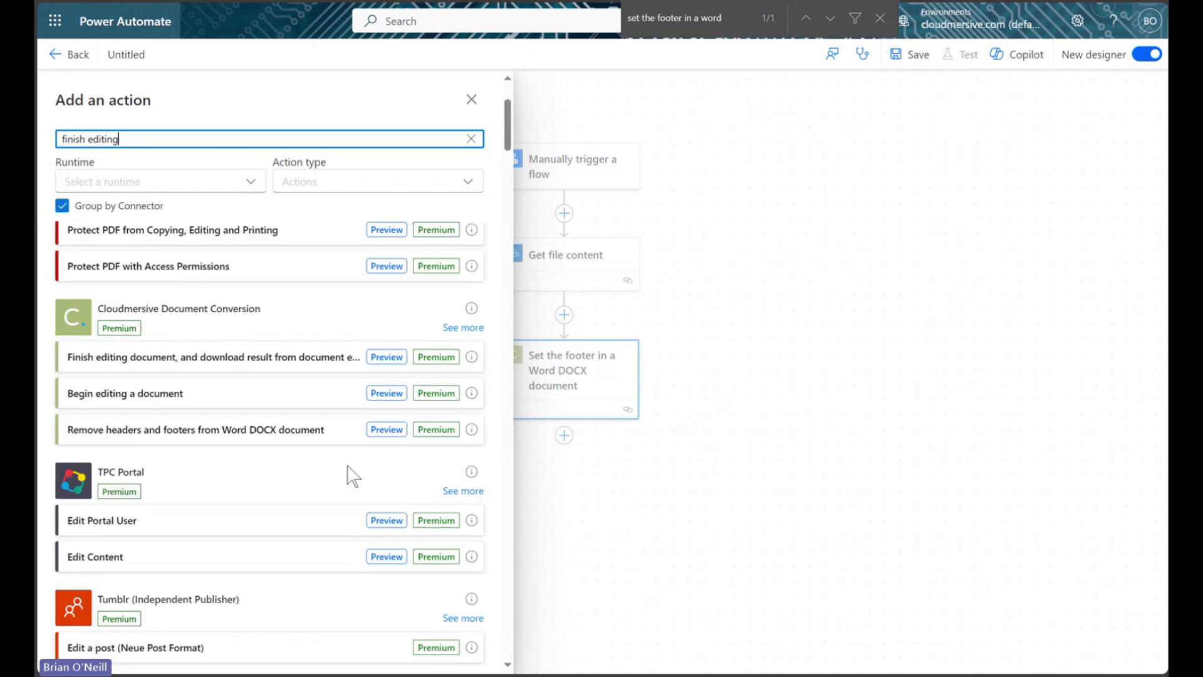
left_click(239, 372)
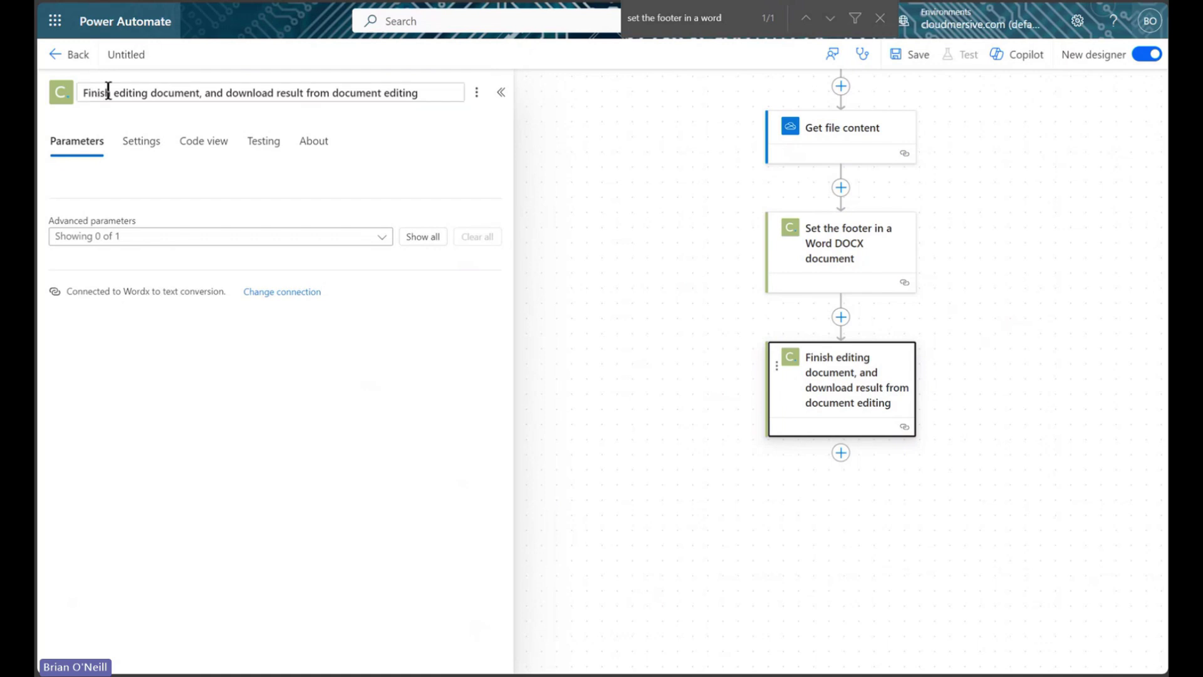
left_click(435, 237)
left_click(295, 283)
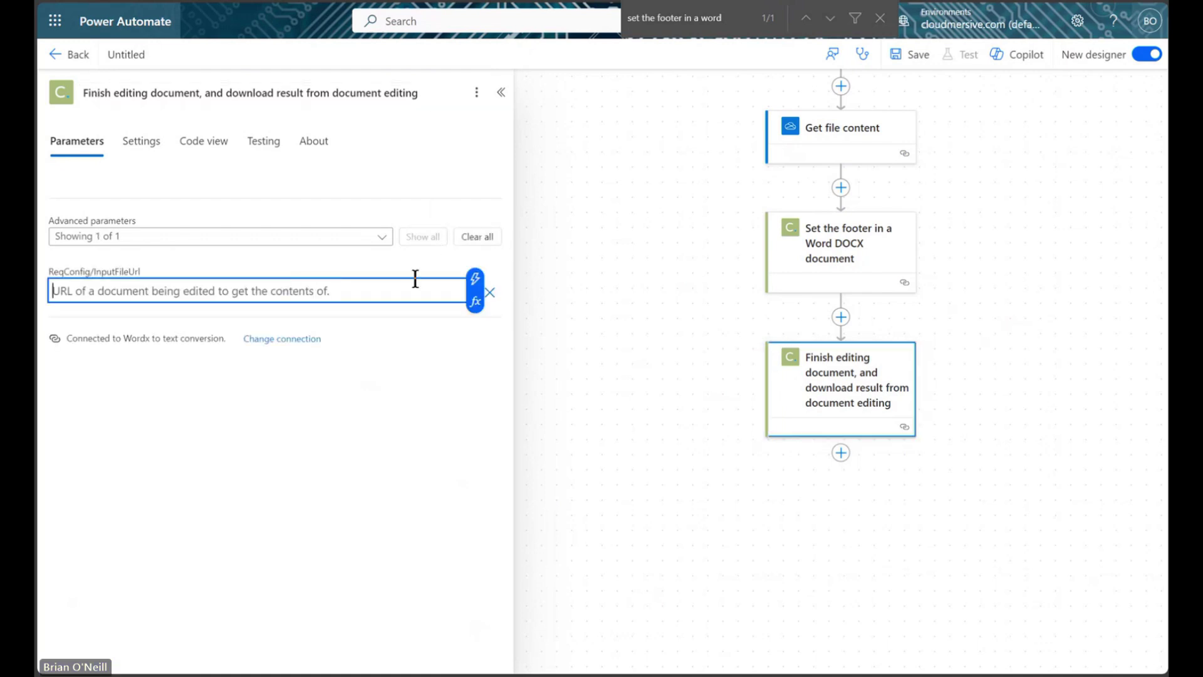
left_click(475, 279)
left_click(566, 375)
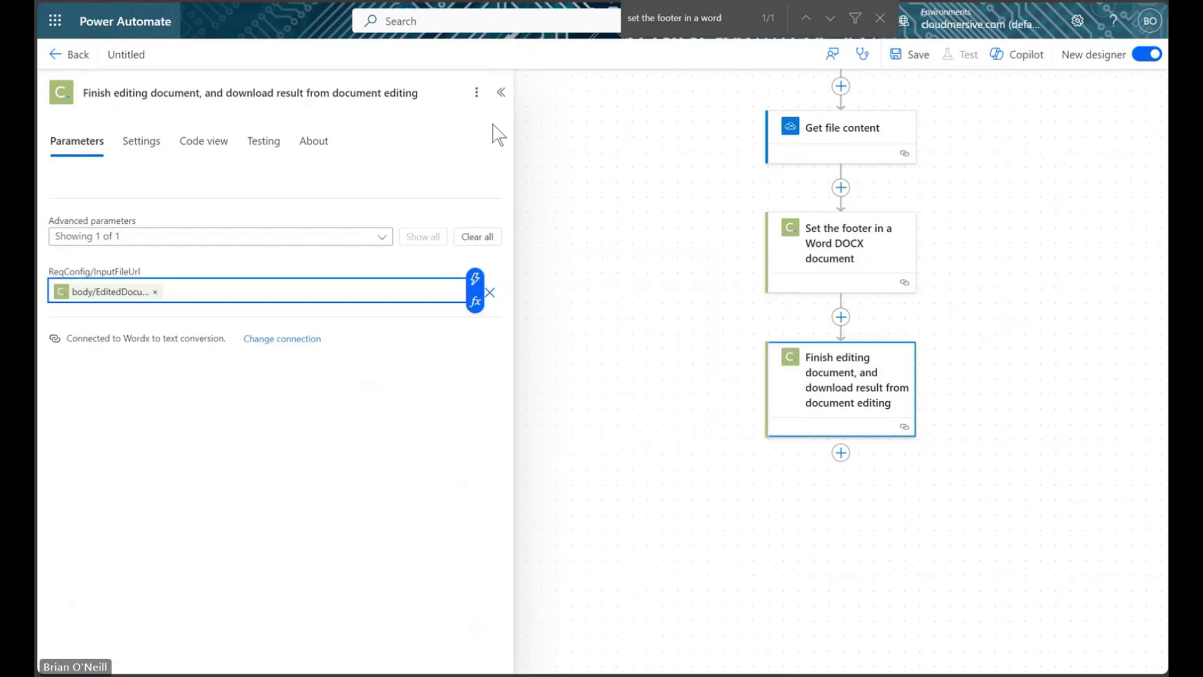
left_click(501, 92)
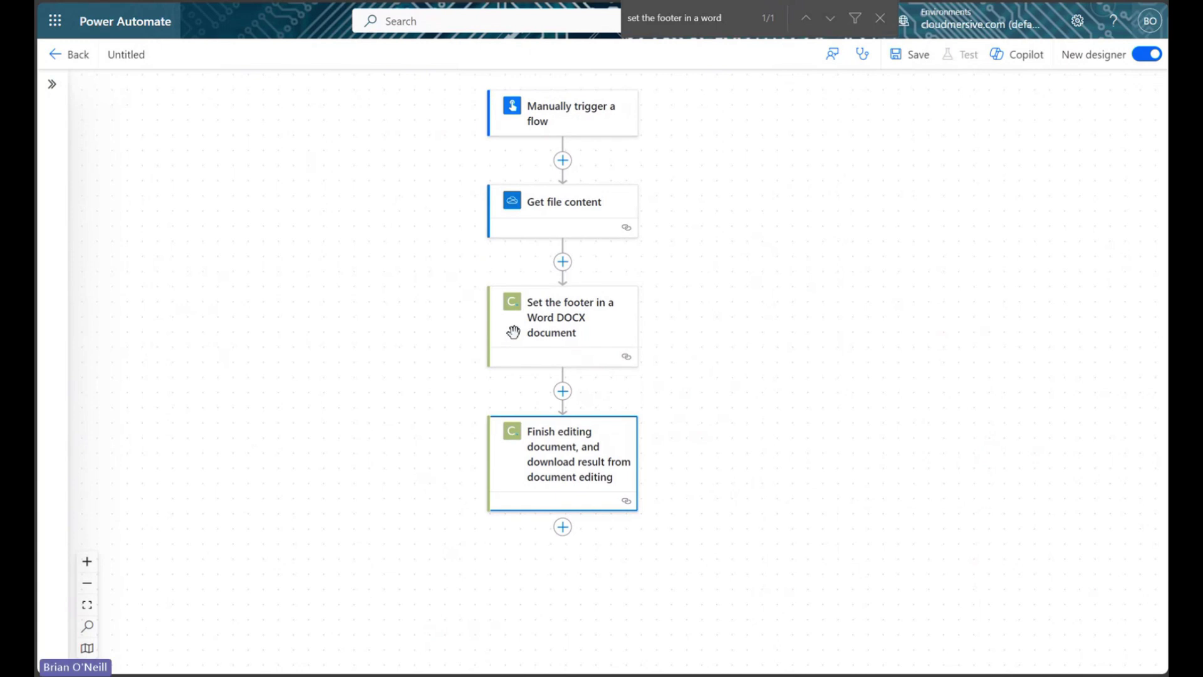
left_click(881, 18)
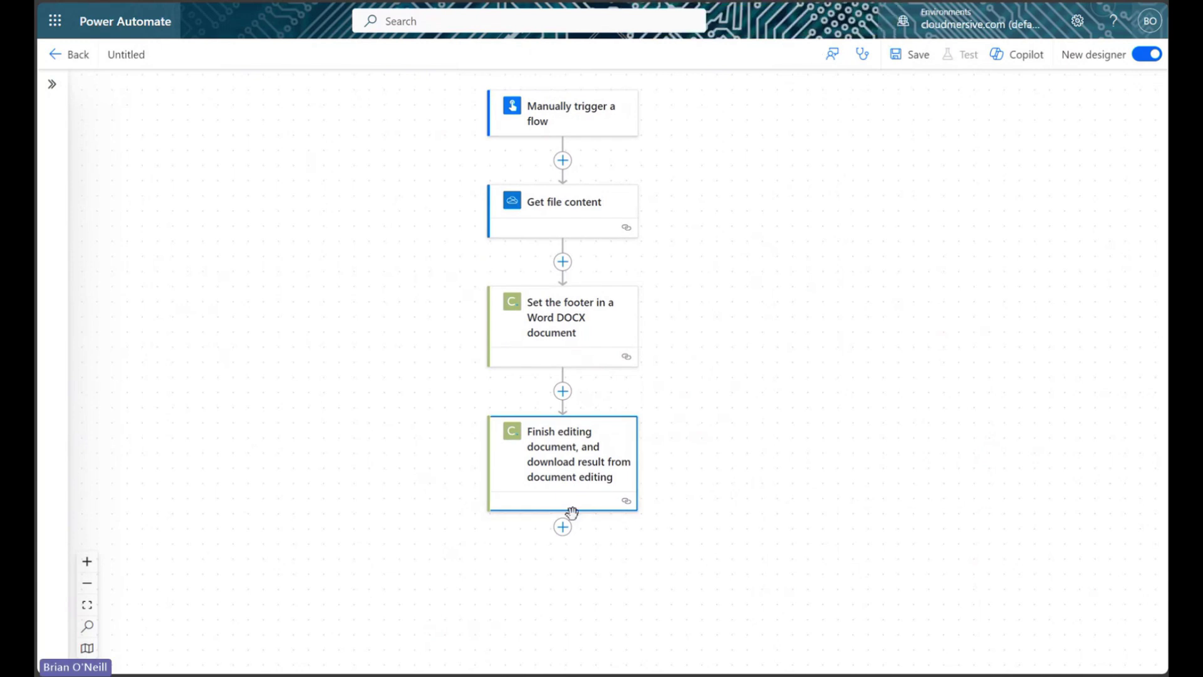
- Add a OneDrive for Business Create file action at the end of the flow
left_click(563, 526)
left_click(634, 527)
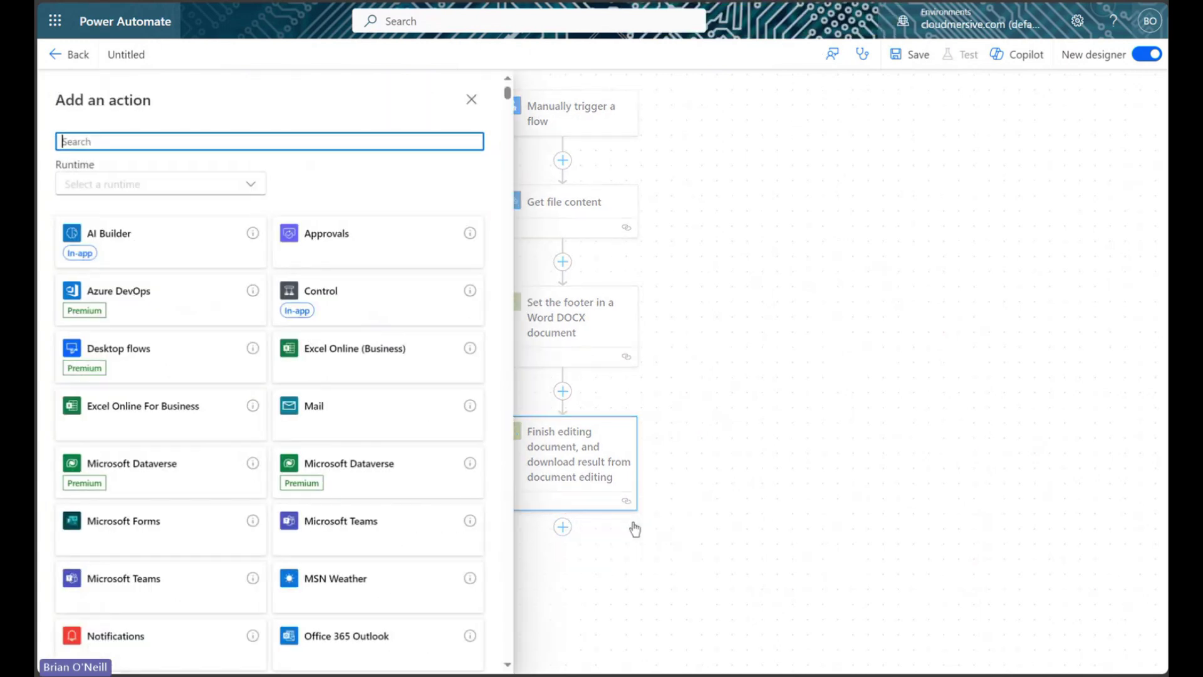
type("cloudmersive")
key("ctrl+a")
type("create")
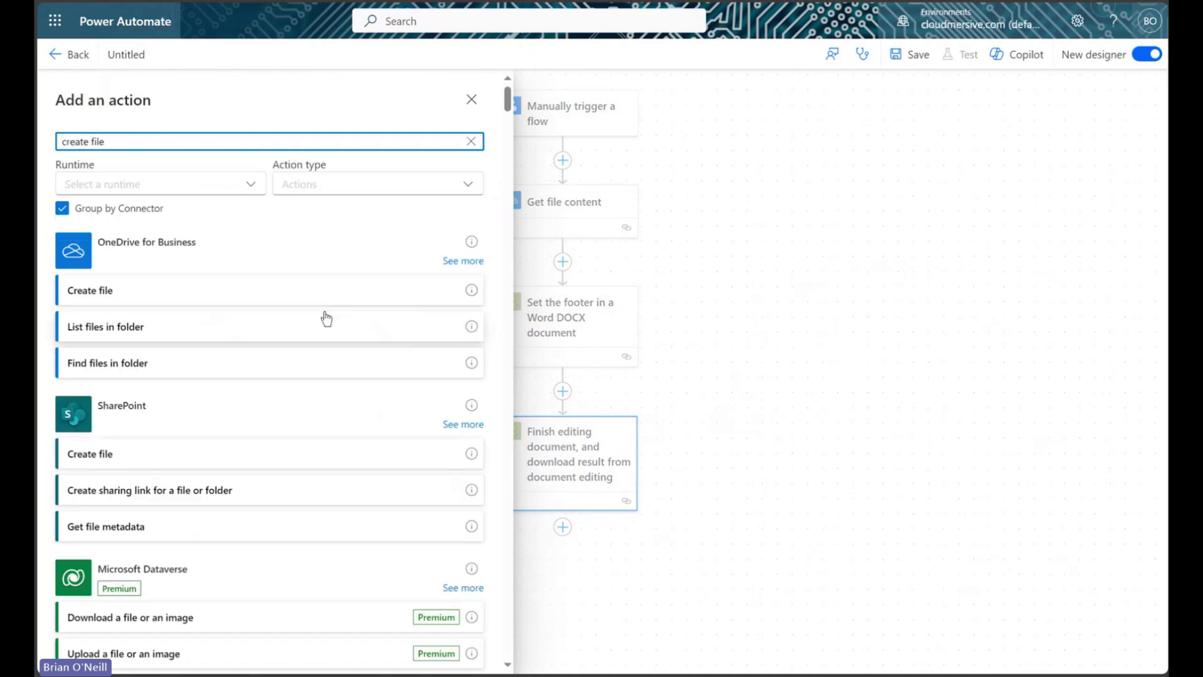
left_click(316, 289)
- Save it as added footers.docx in /Sample Files/DOCX Folder with OutputContent as file content
left_click(489, 201)
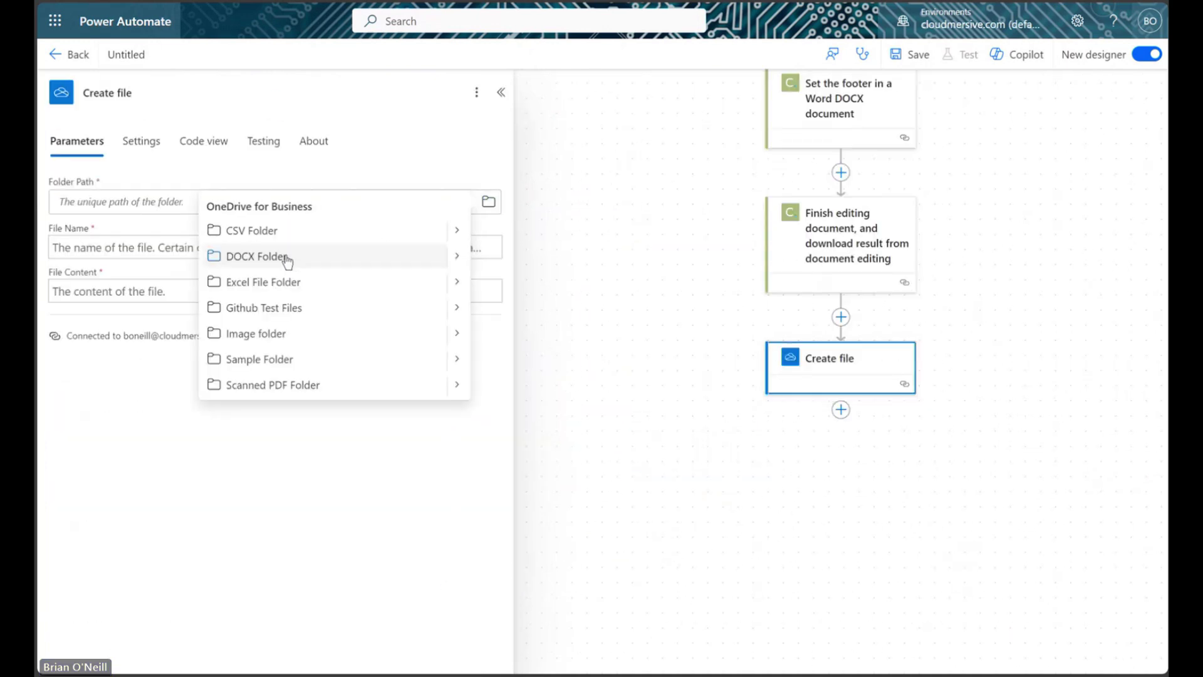
left_click(287, 257)
left_click(226, 248)
type("a")
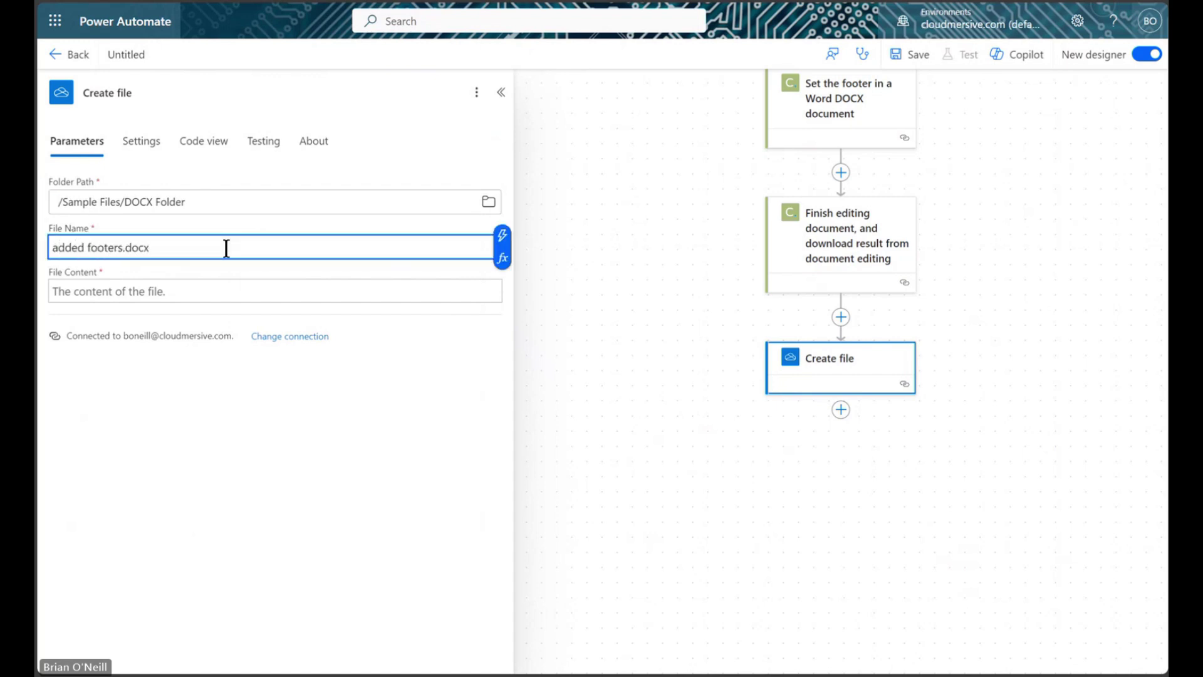
type("dded footers.docx")
left_click(218, 289)
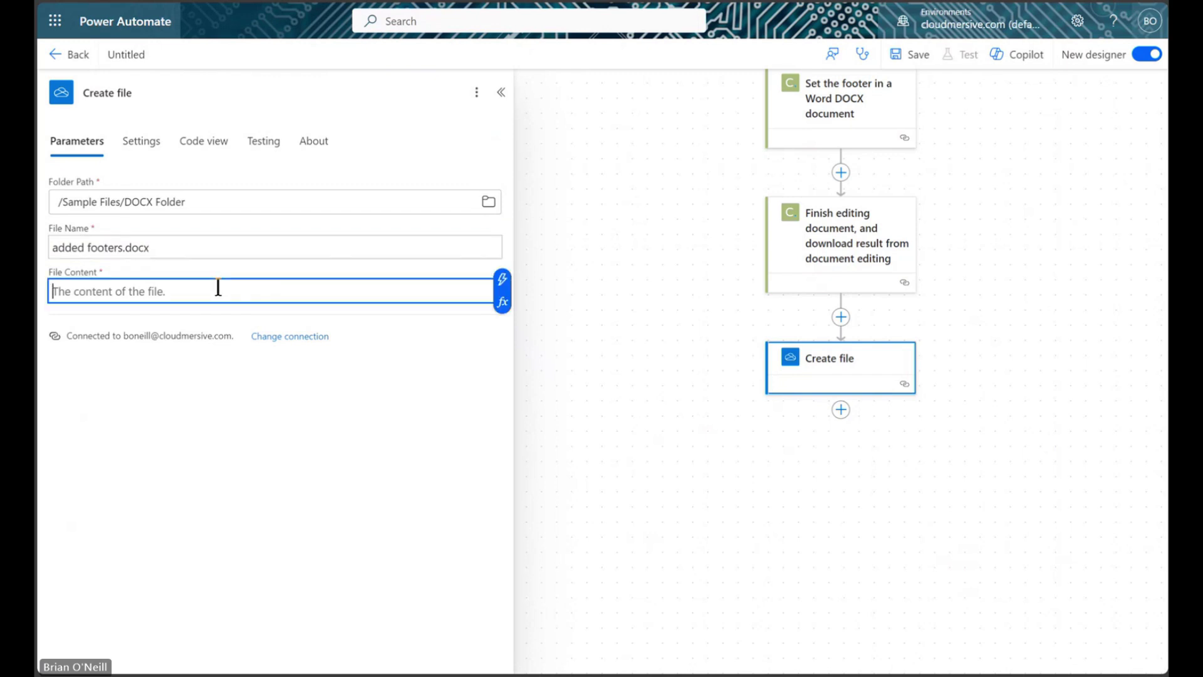
left_click(502, 280)
left_click(606, 359)
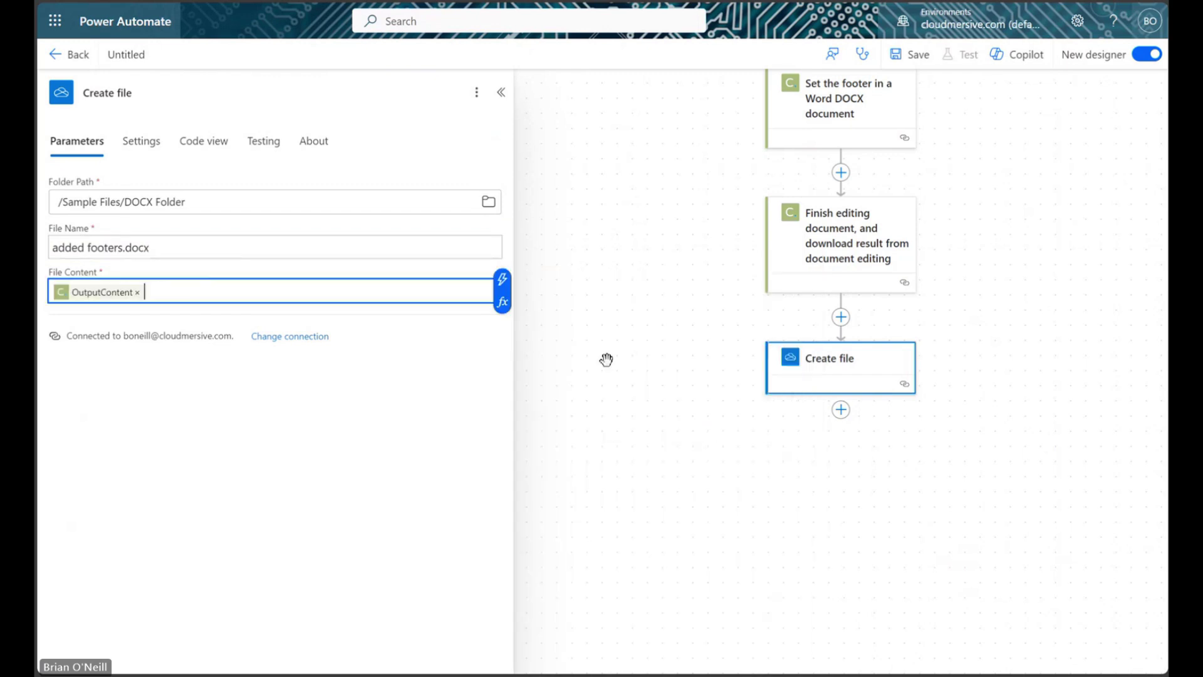
left_click(501, 92)
left_click_drag(598, 236, 368, 403)
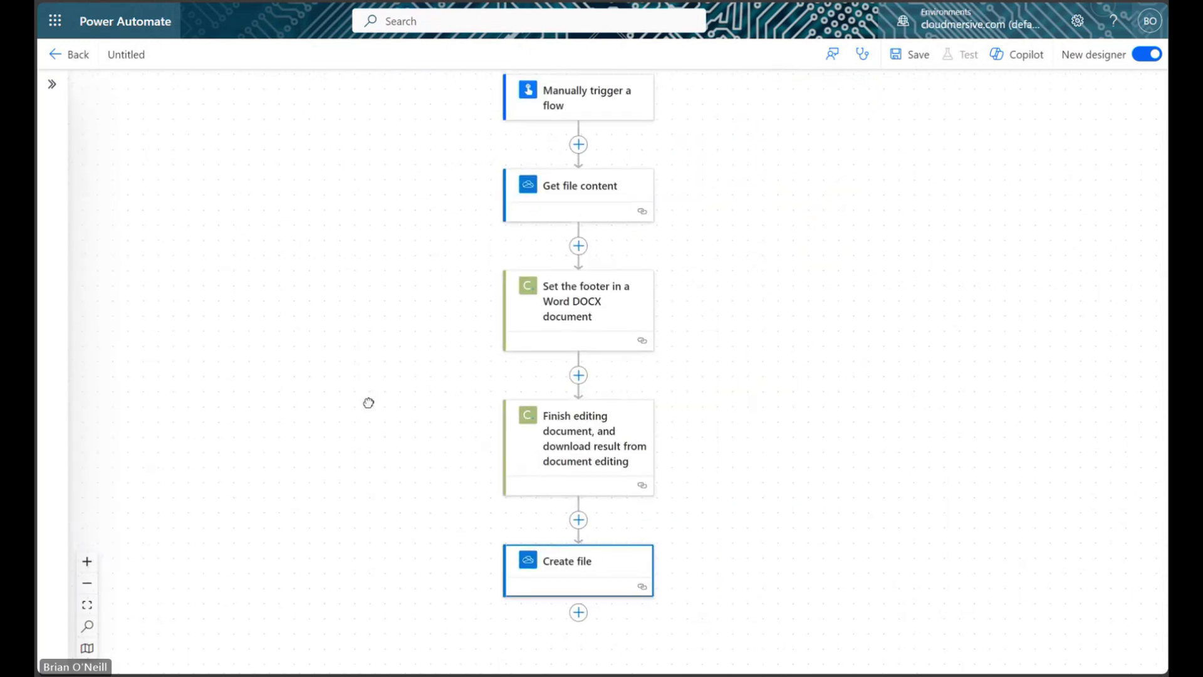
- Save and test-run the flow, then open added footers from the DOCX Folder in Word
left_click(916, 58)
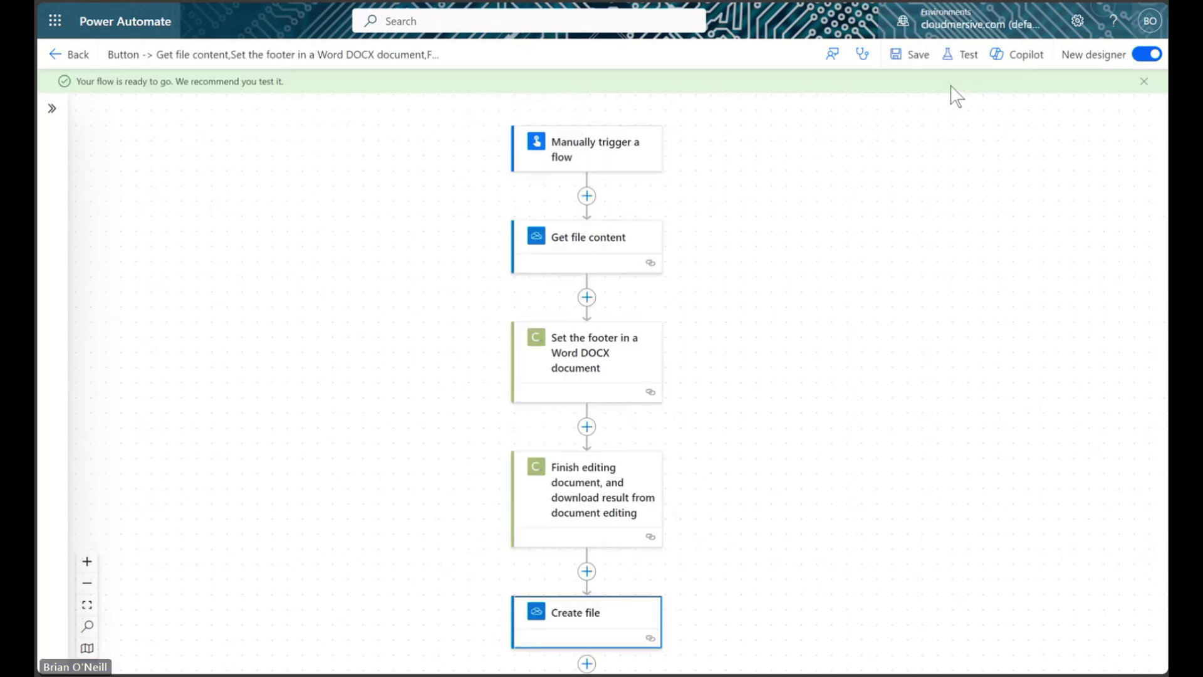
left_click(963, 56)
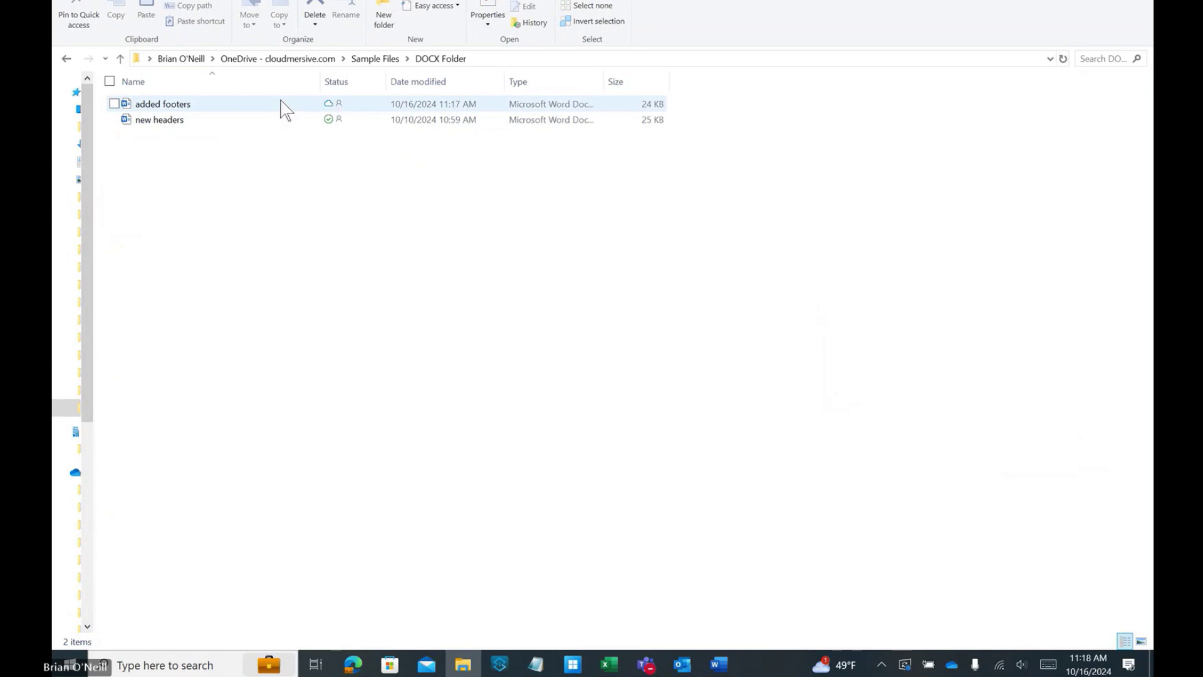
double_click(273, 110)
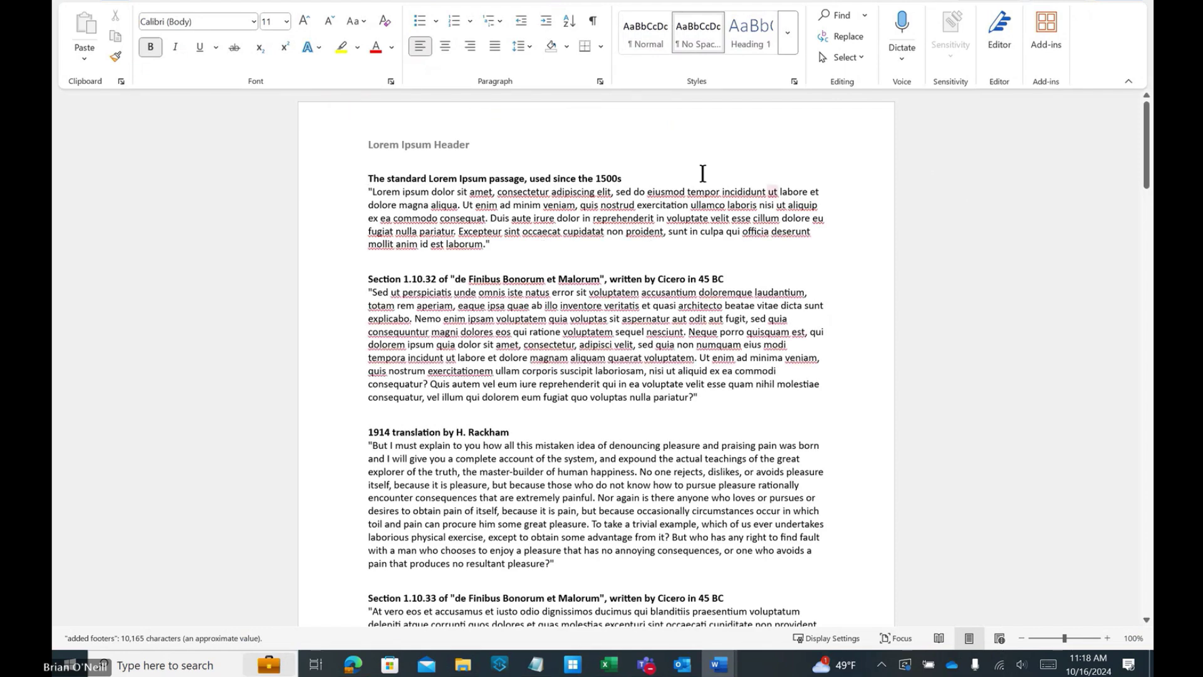
- Open page 1's footer and confirm 'Lorem Ipsum Footer' is bold, comparing it with the header text
scroll(618, 201, "down", 6)
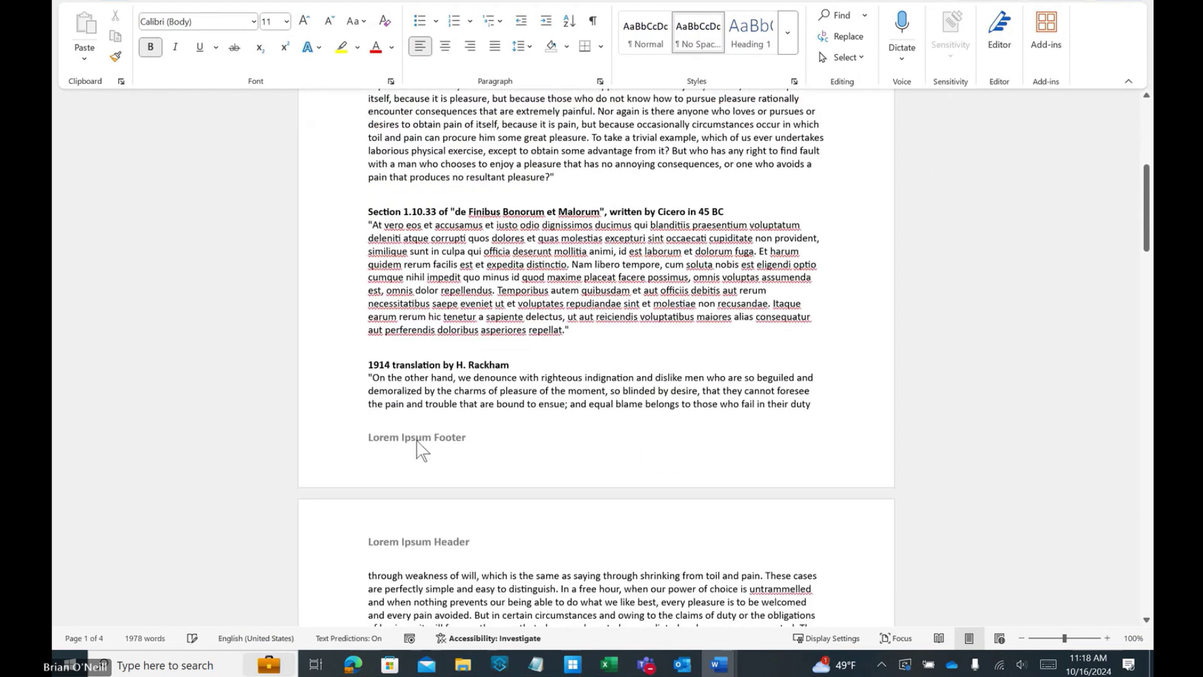
double_click(376, 430)
left_click_drag(364, 441, 475, 439)
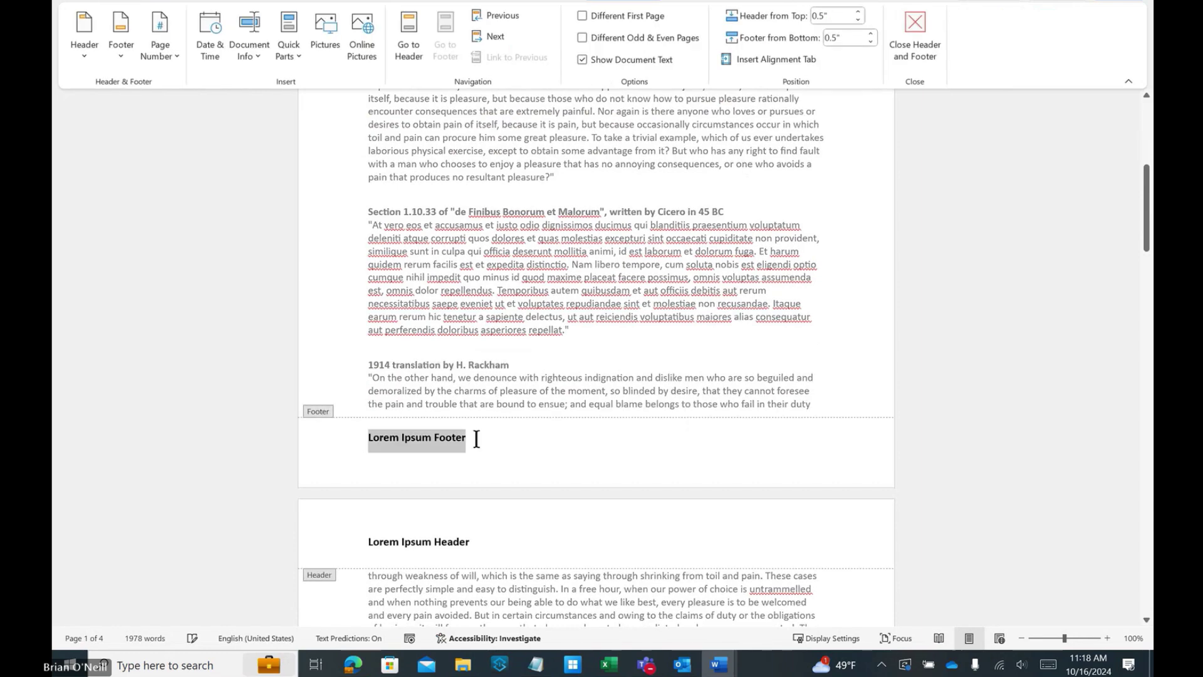
left_click(909, 453)
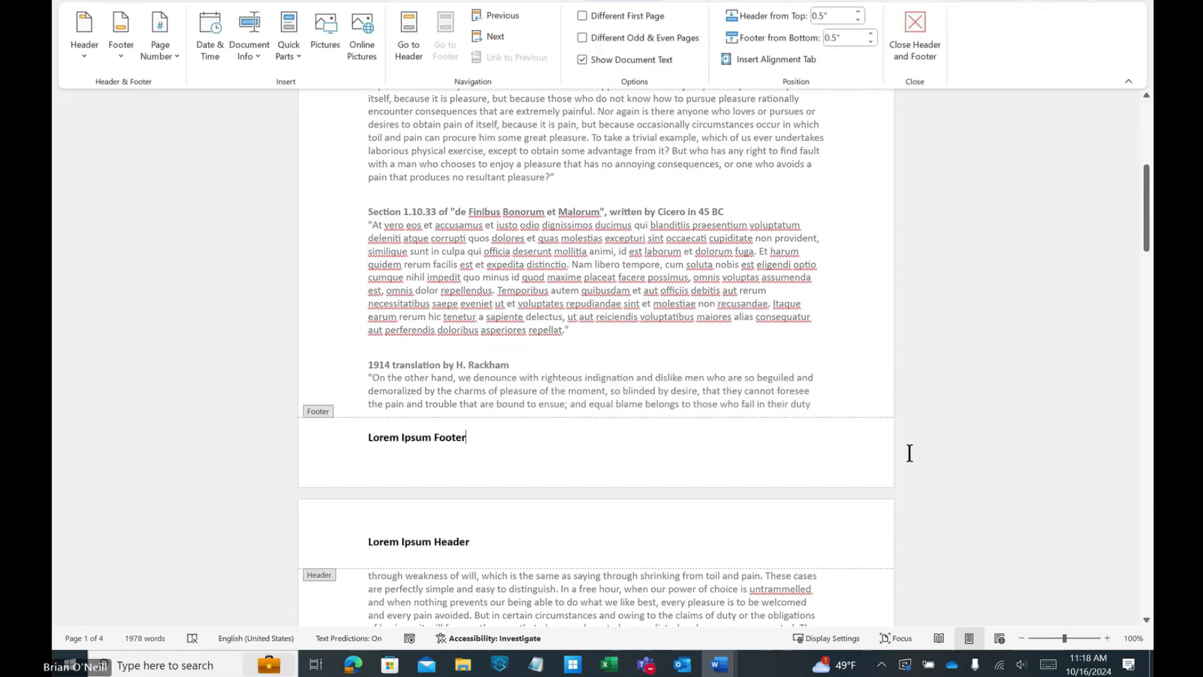
left_click_drag(373, 541, 564, 551)
left_click(947, 557)
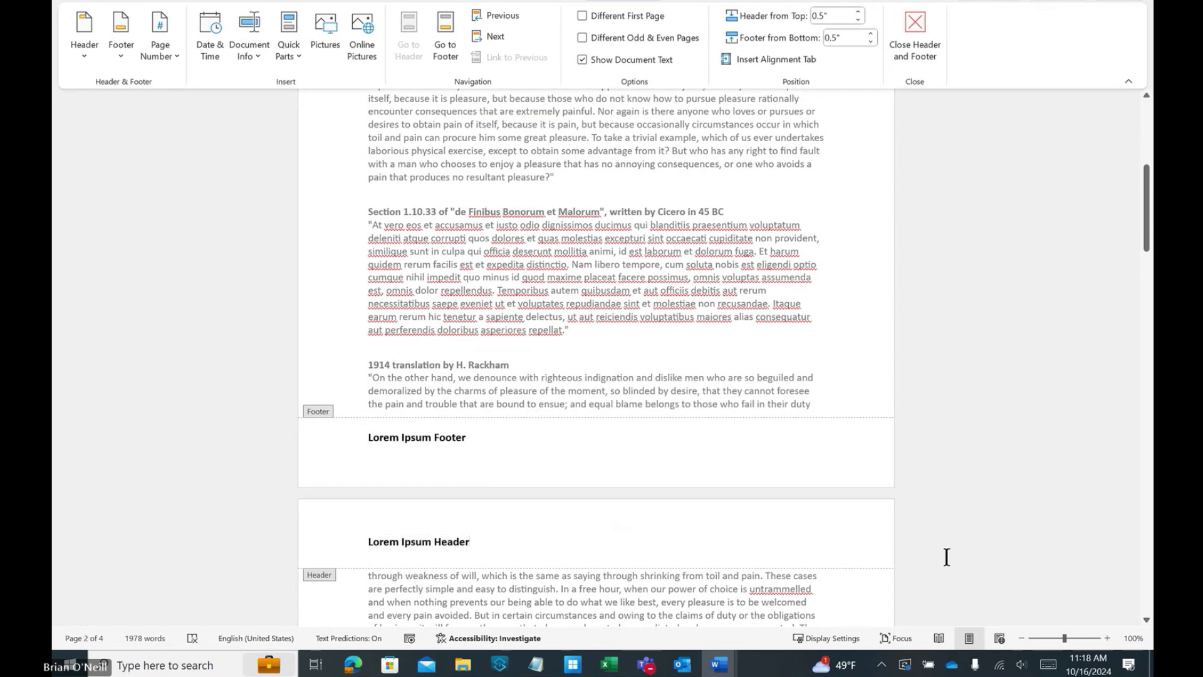